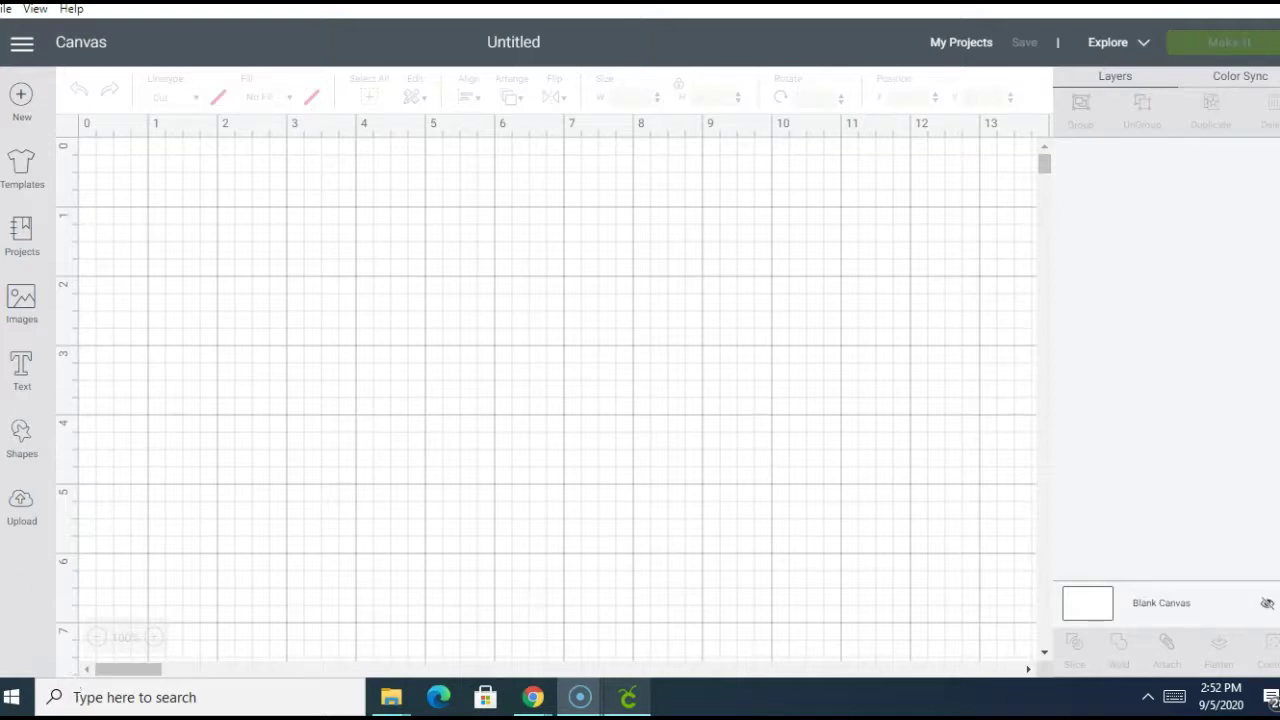
# - Start a new image upload and pick the Gift Card Backing file from the Desktop
pyautogui.click(27, 508)
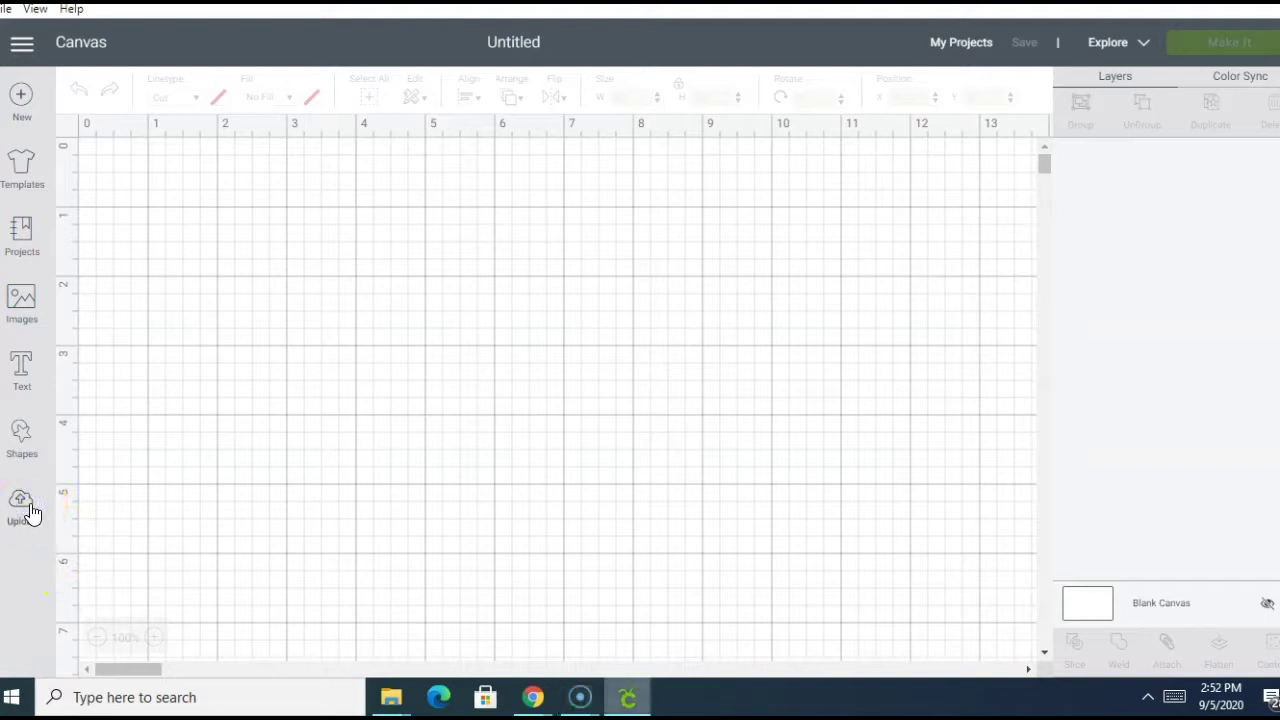
pyautogui.click(30, 512)
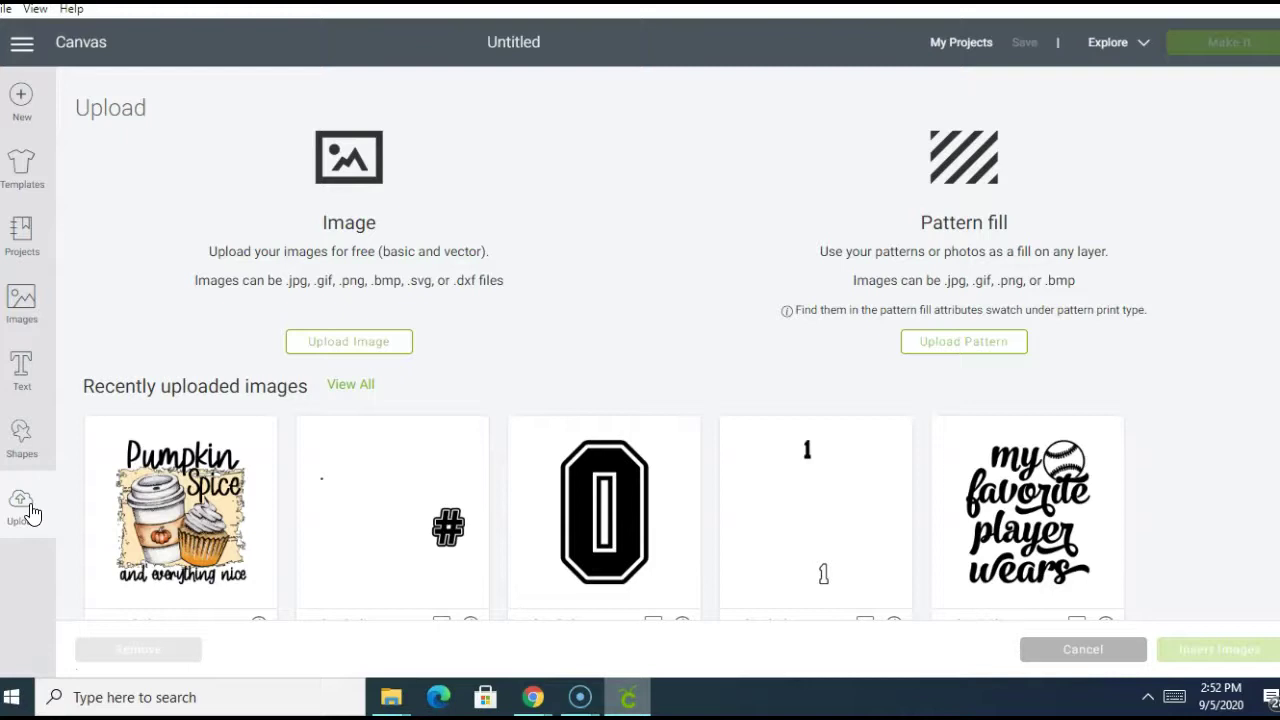
pyautogui.click(345, 355)
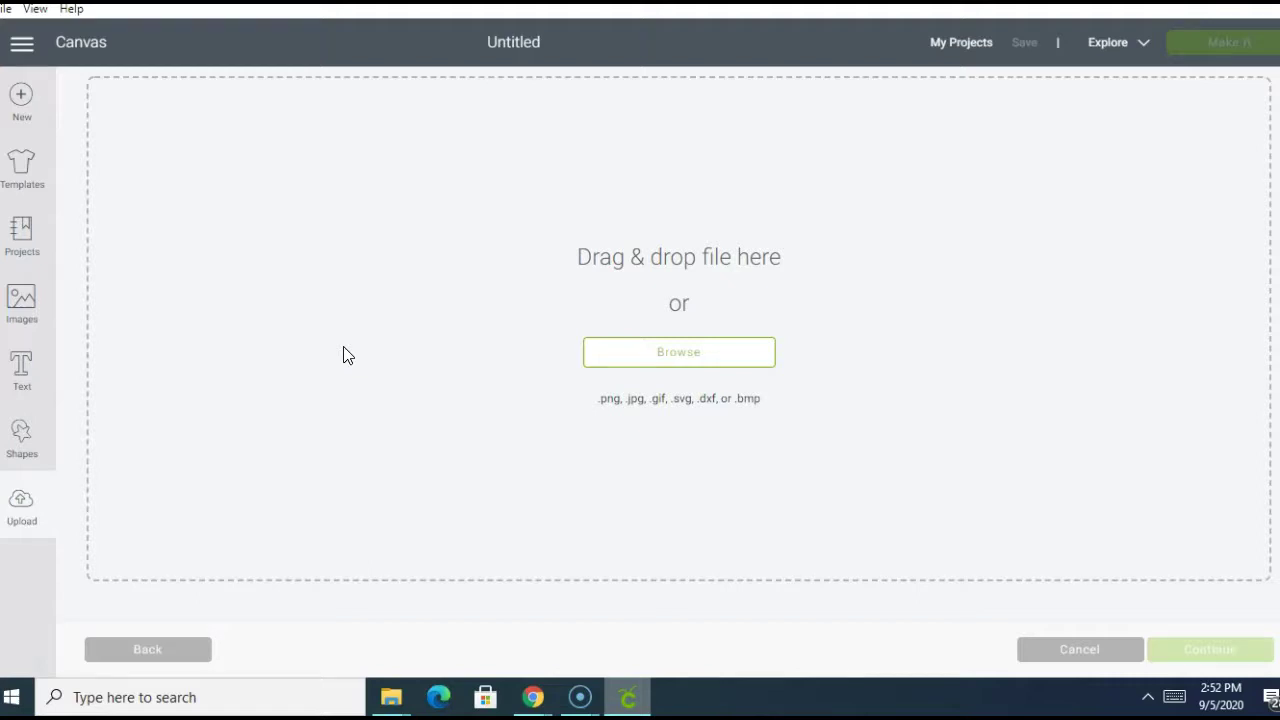
pyautogui.click(602, 350)
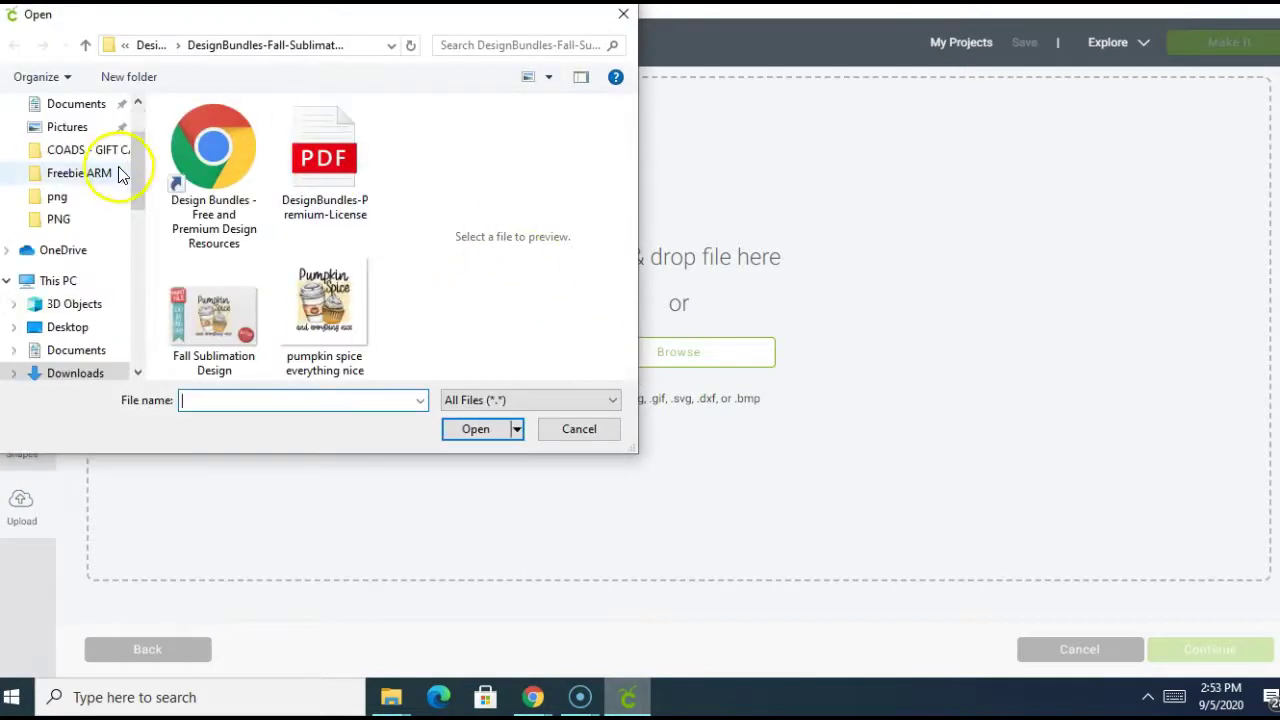
pyautogui.scroll(2, 135, 166)
pyautogui.click(98, 144)
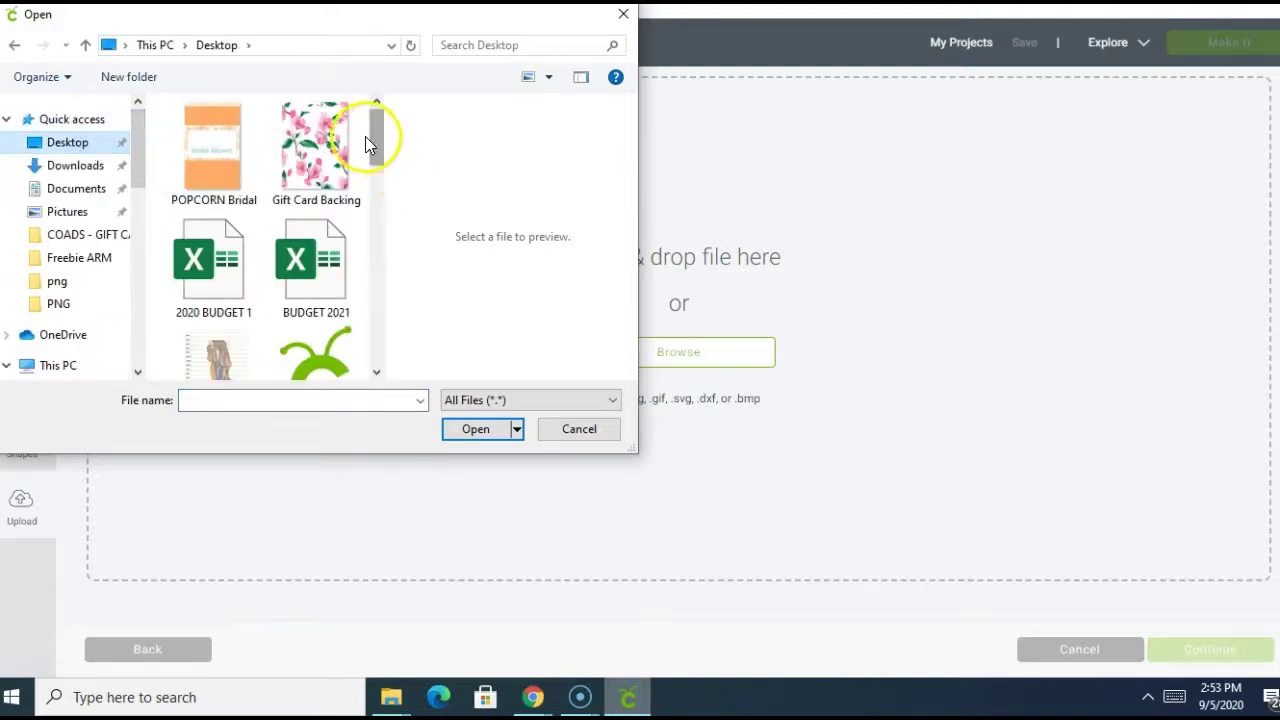
pyautogui.click(330, 145)
pyautogui.click(478, 429)
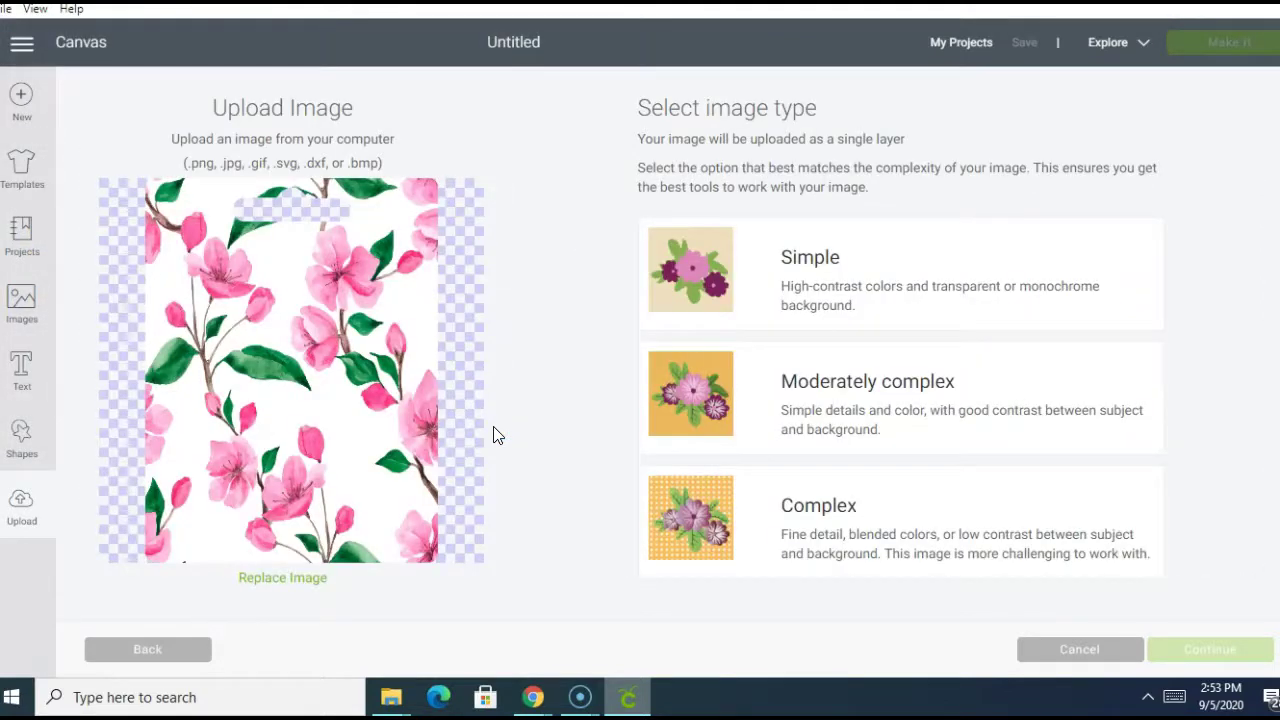
# - Mark Gift Card Backing as Complex, skip cleanup, and save it as a Print Then Cut image
pyautogui.click(776, 535)
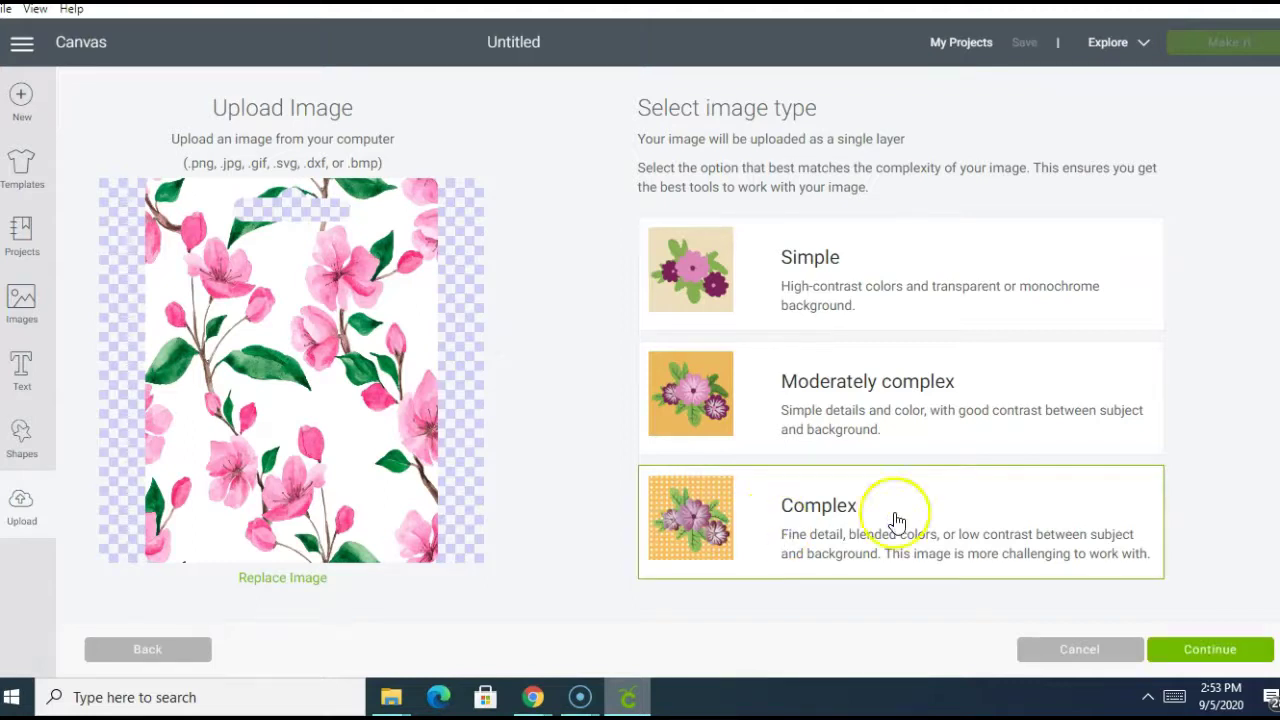
pyautogui.click(1213, 651)
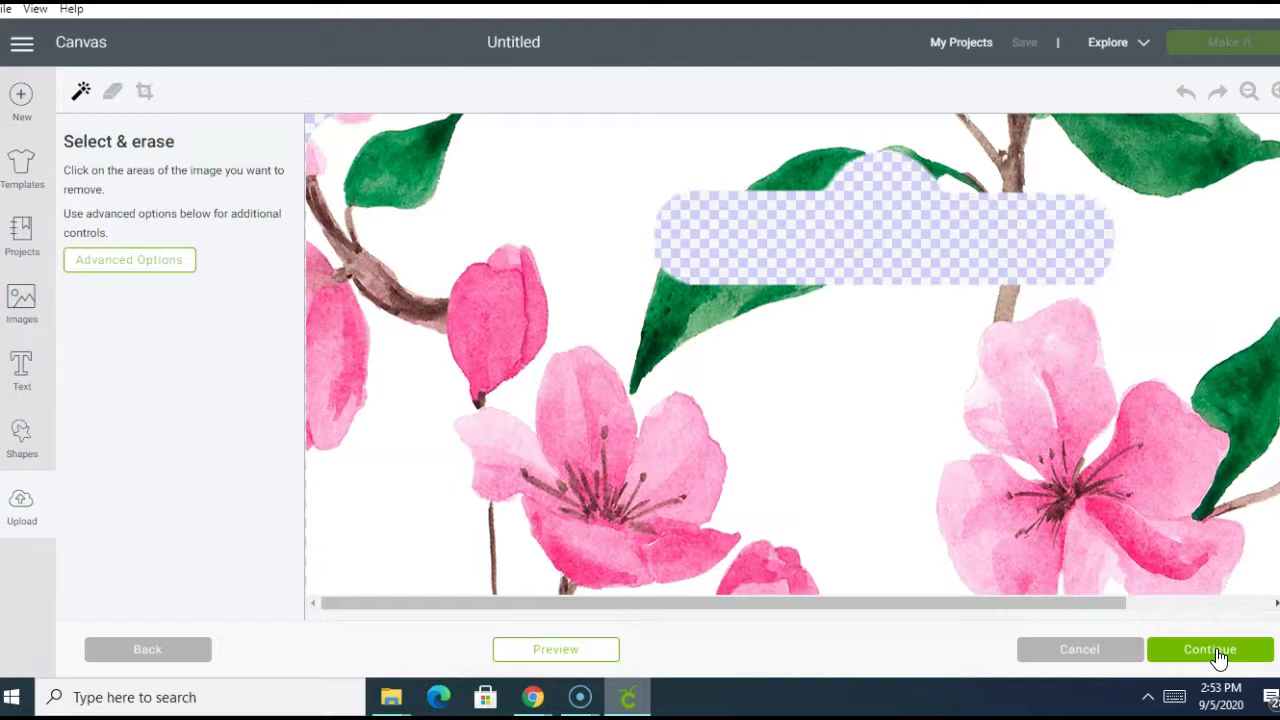
pyautogui.click(1248, 93)
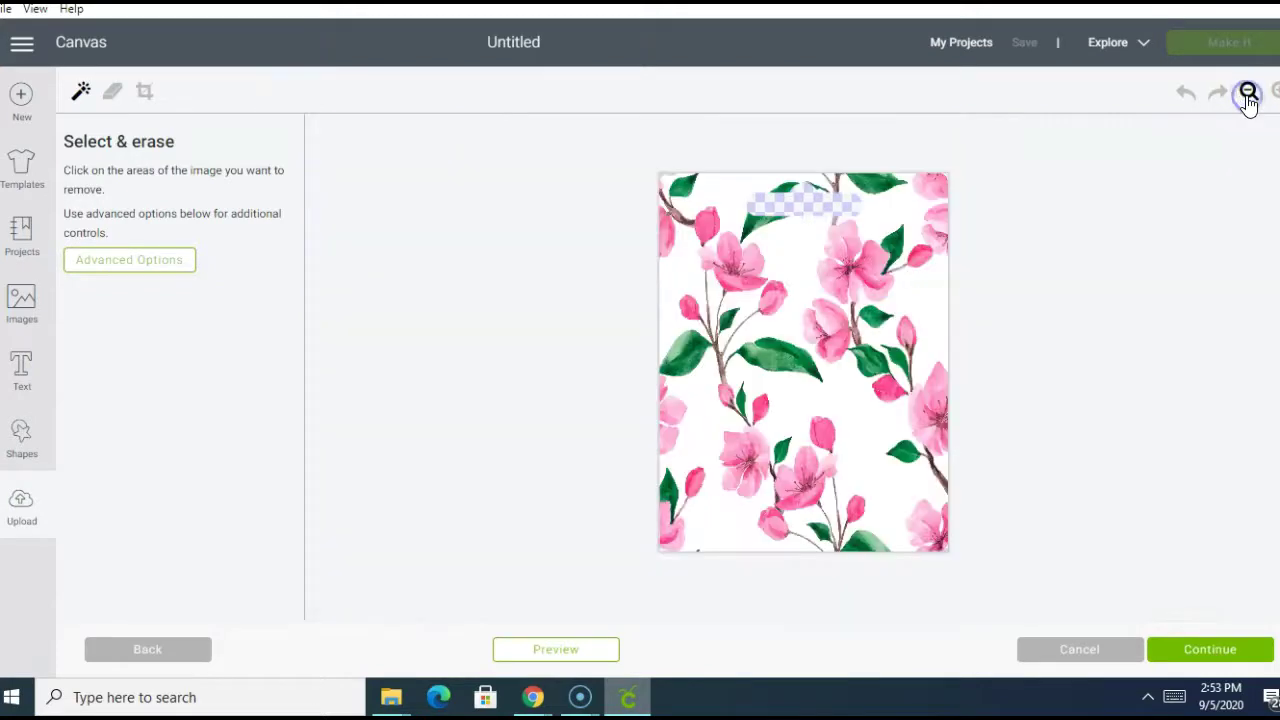
pyautogui.click(1222, 655)
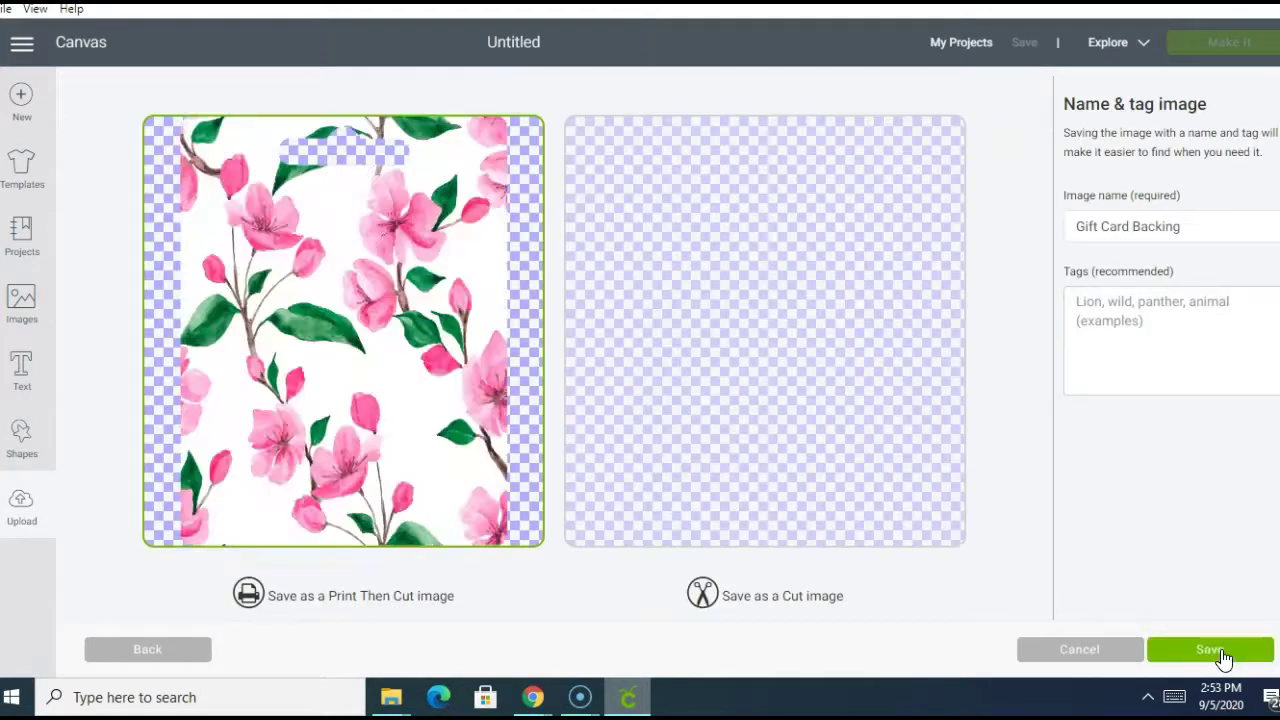
pyautogui.click(1221, 650)
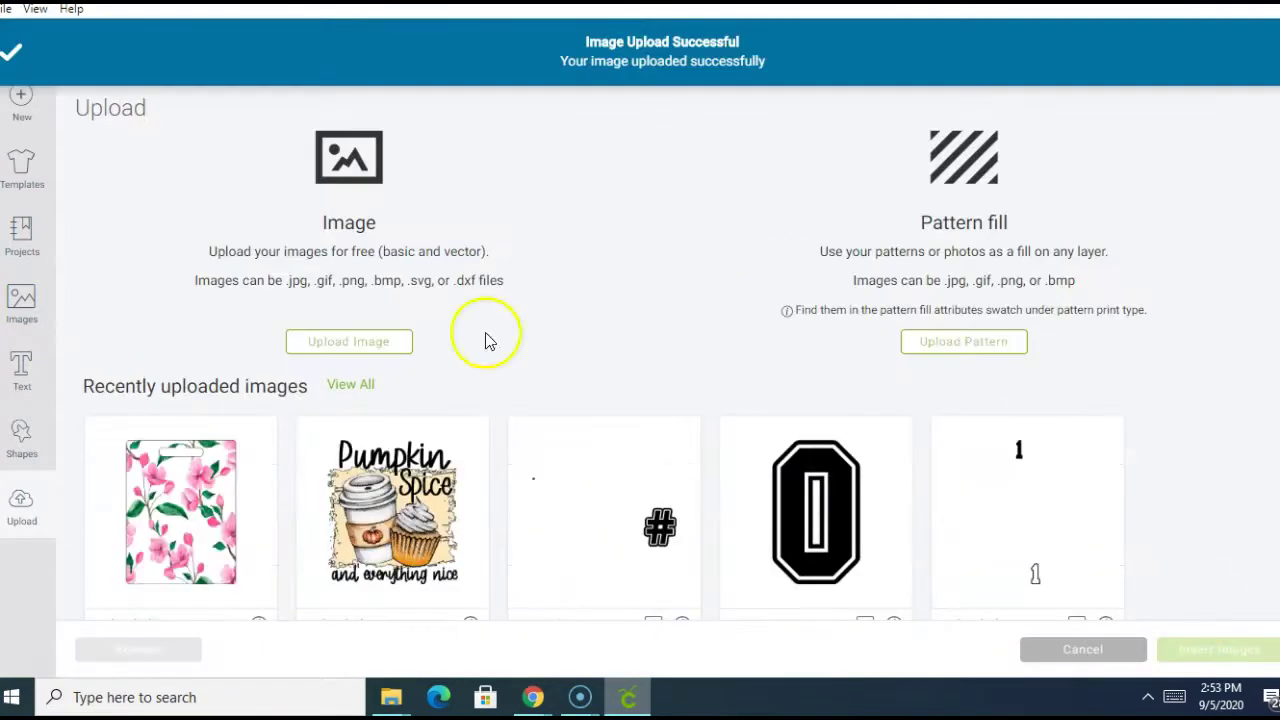
# - Insert the uploaded floral image and resize it, proportions unlocked, to 4 in wide by 5.25 in tall
pyautogui.click(225, 485)
pyautogui.click(1190, 652)
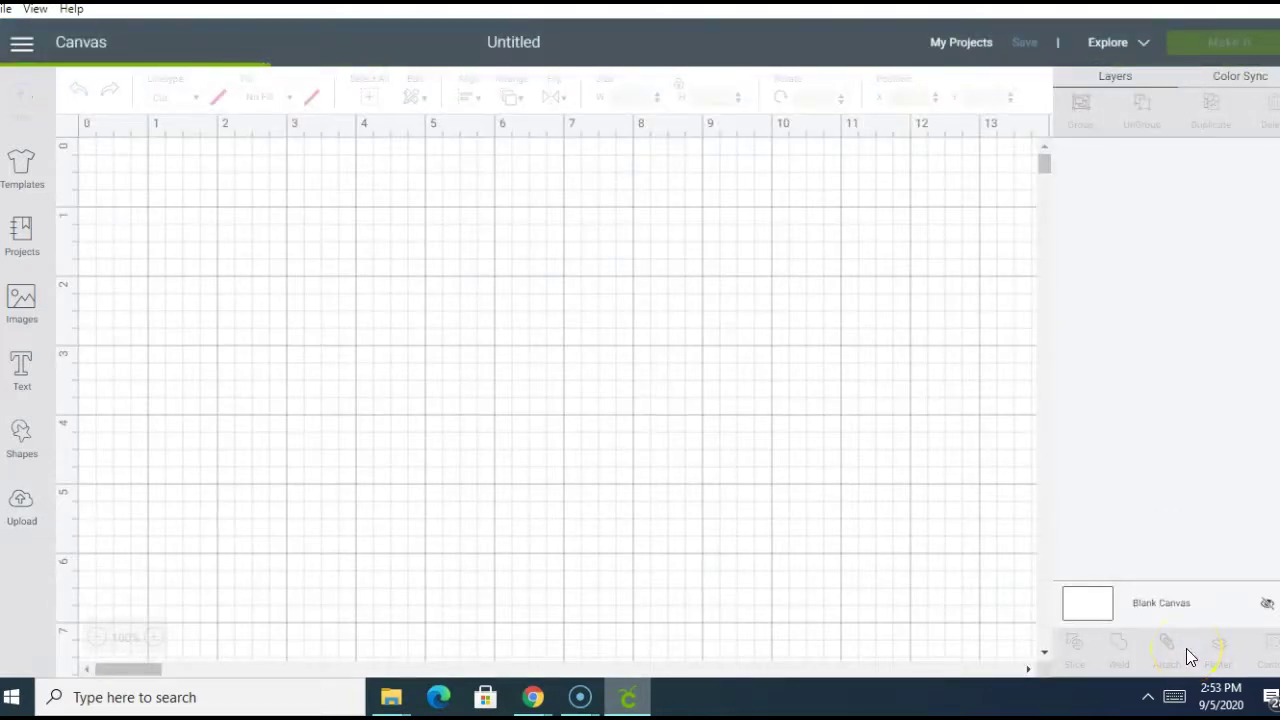
pyautogui.click(677, 88)
pyautogui.click(626, 96)
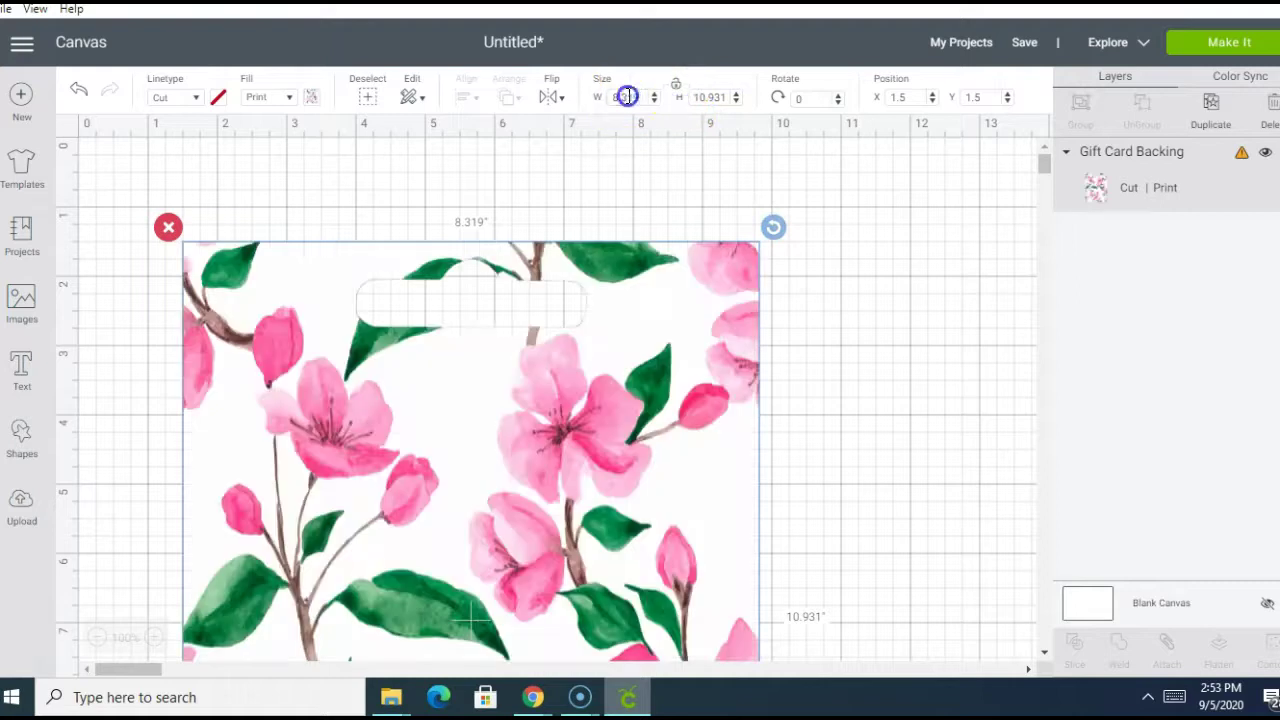
pyautogui.write('4')
pyautogui.click(708, 97)
pyautogui.write('5.25')
pyautogui.press('Return')
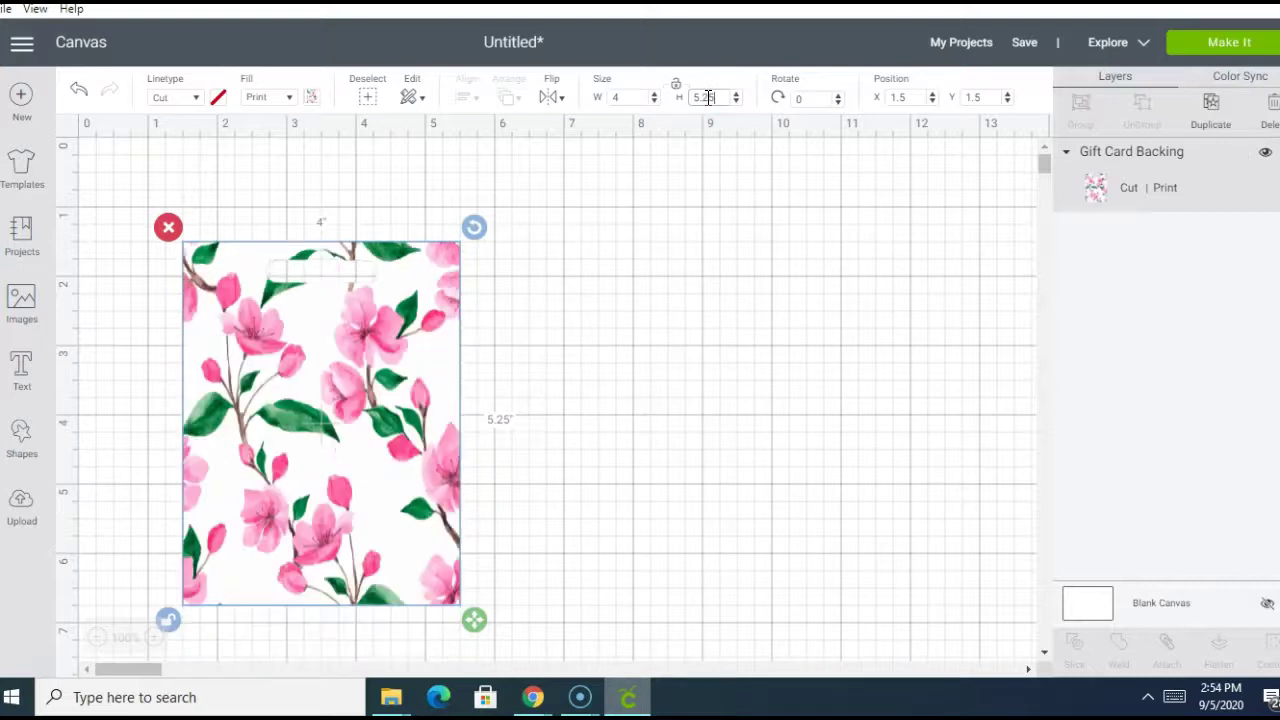
pyautogui.click(577, 237)
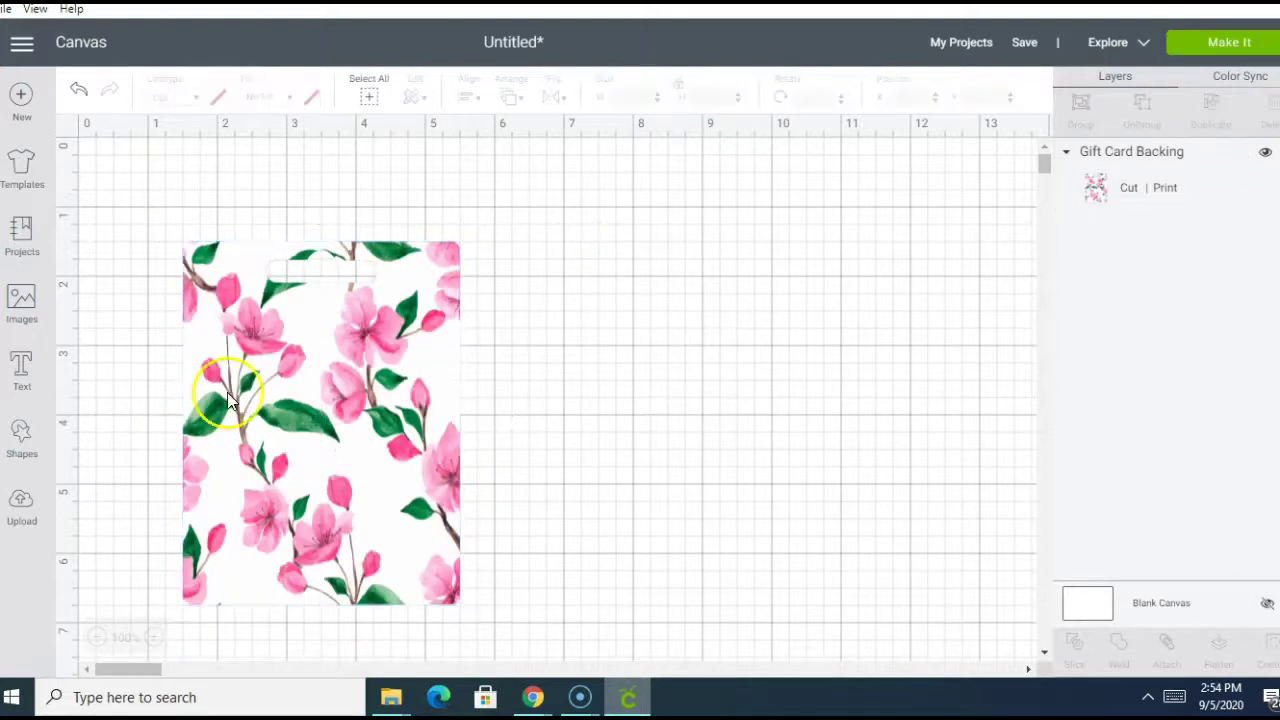
pyautogui.click(24, 378)
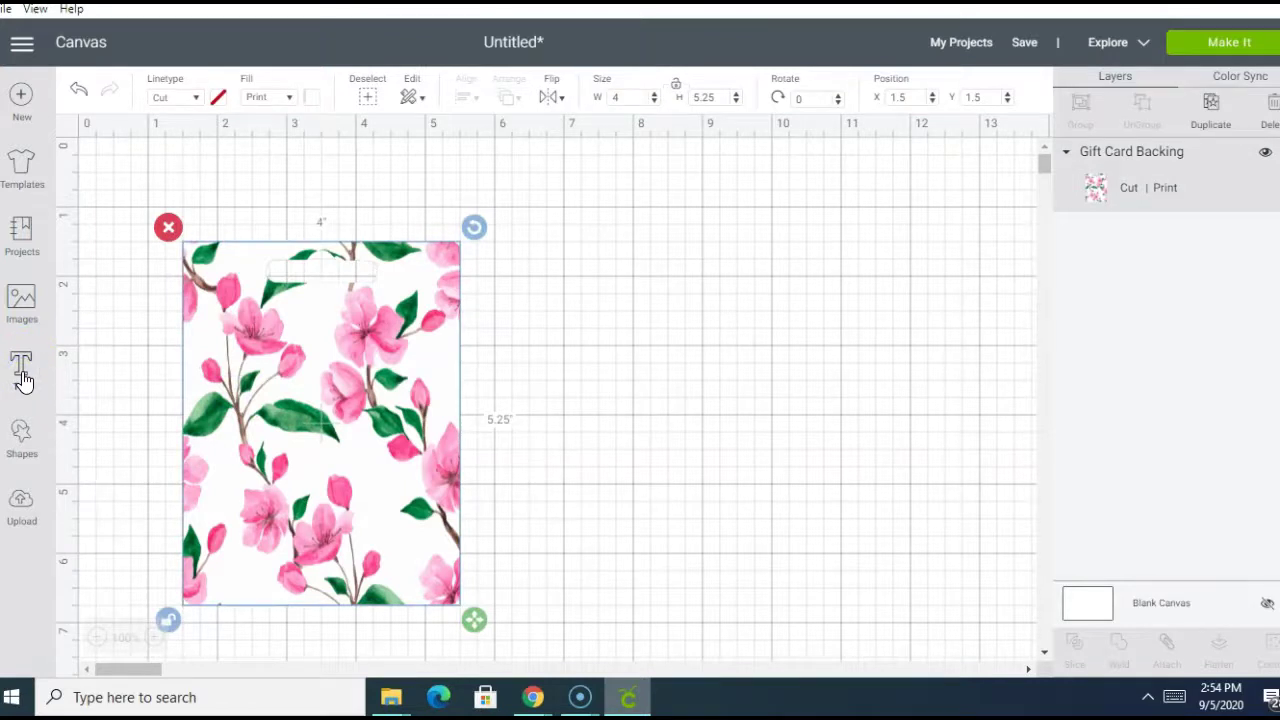
# - Add a text box reading '$25' to the design
pyautogui.click(22, 373)
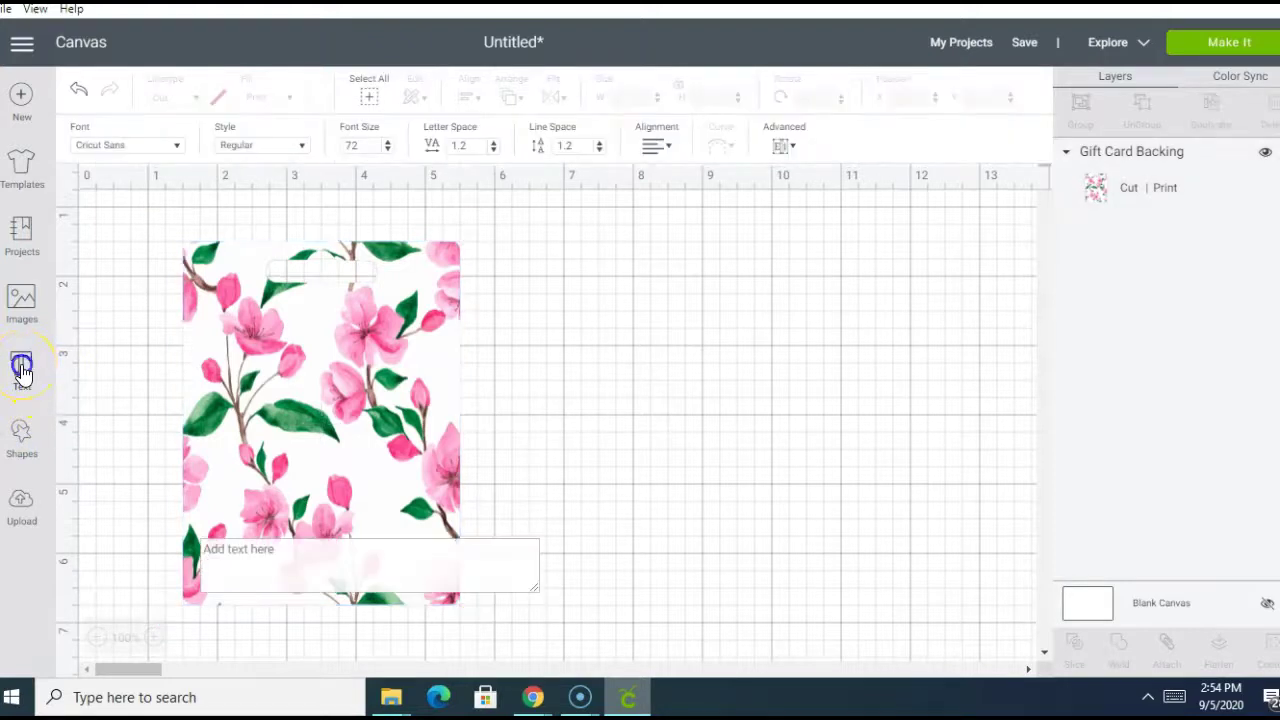
pyautogui.click(225, 545)
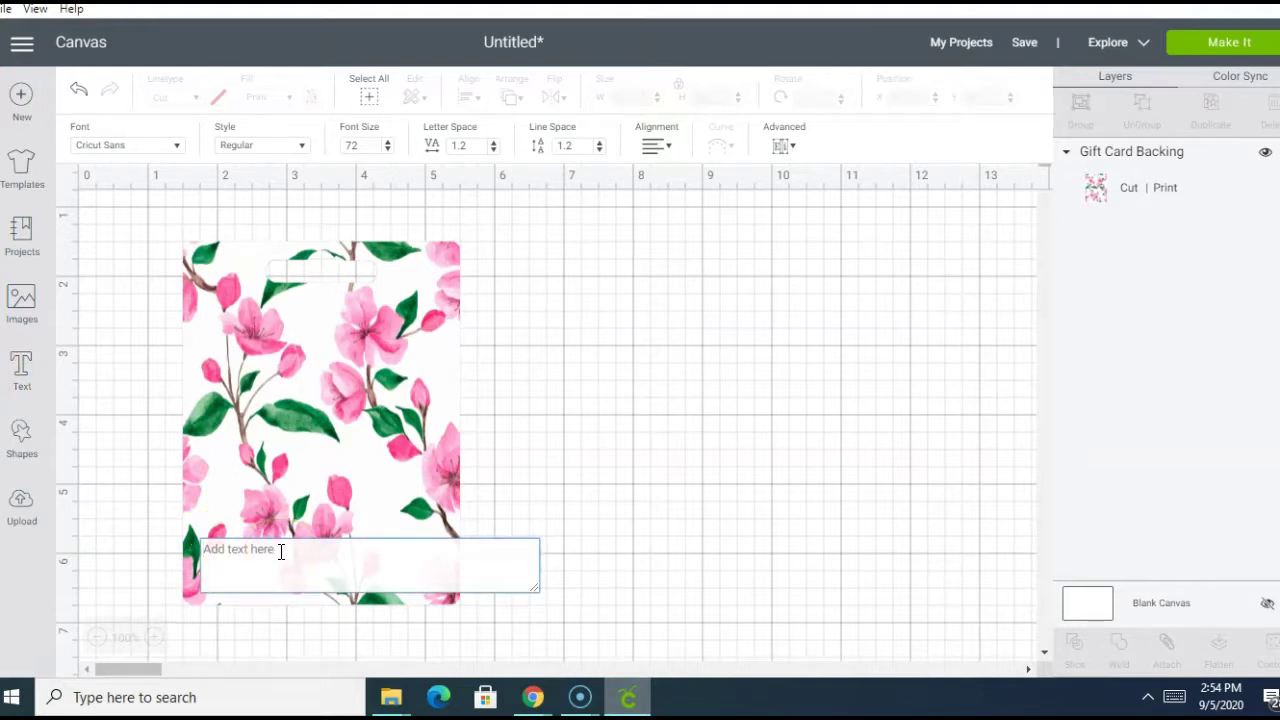
pyautogui.write('$')
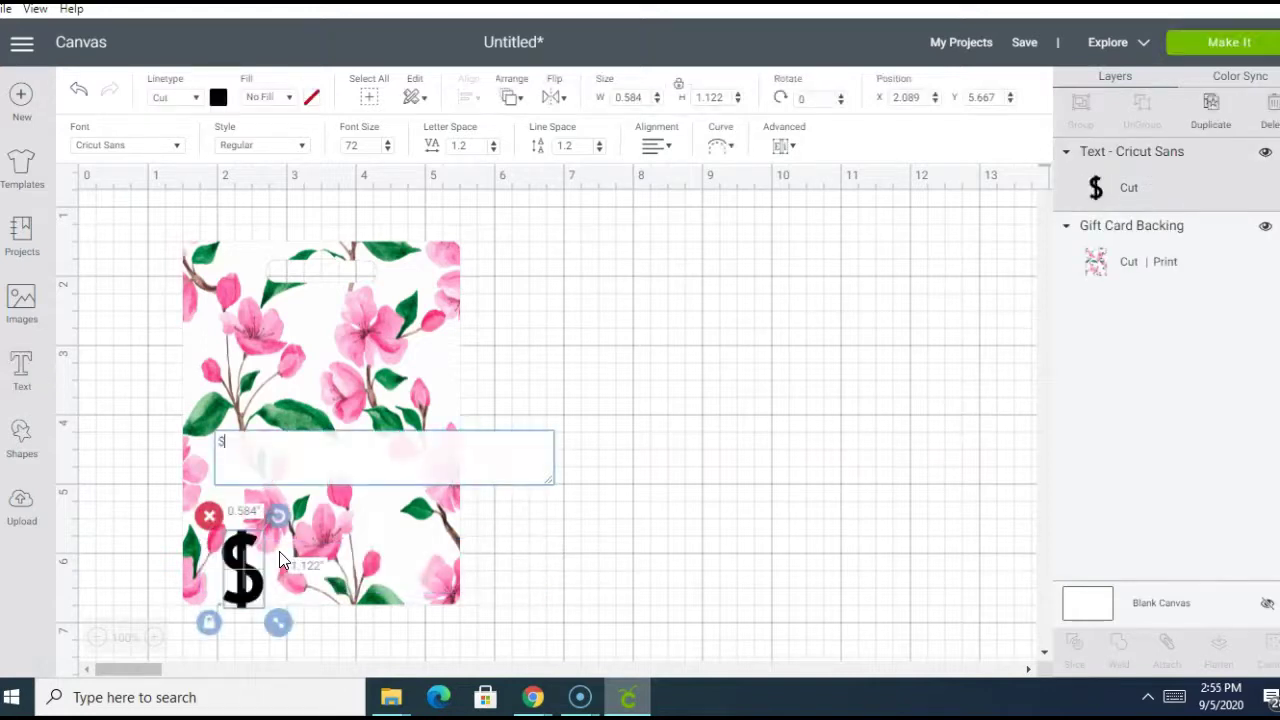
pyautogui.write('25')
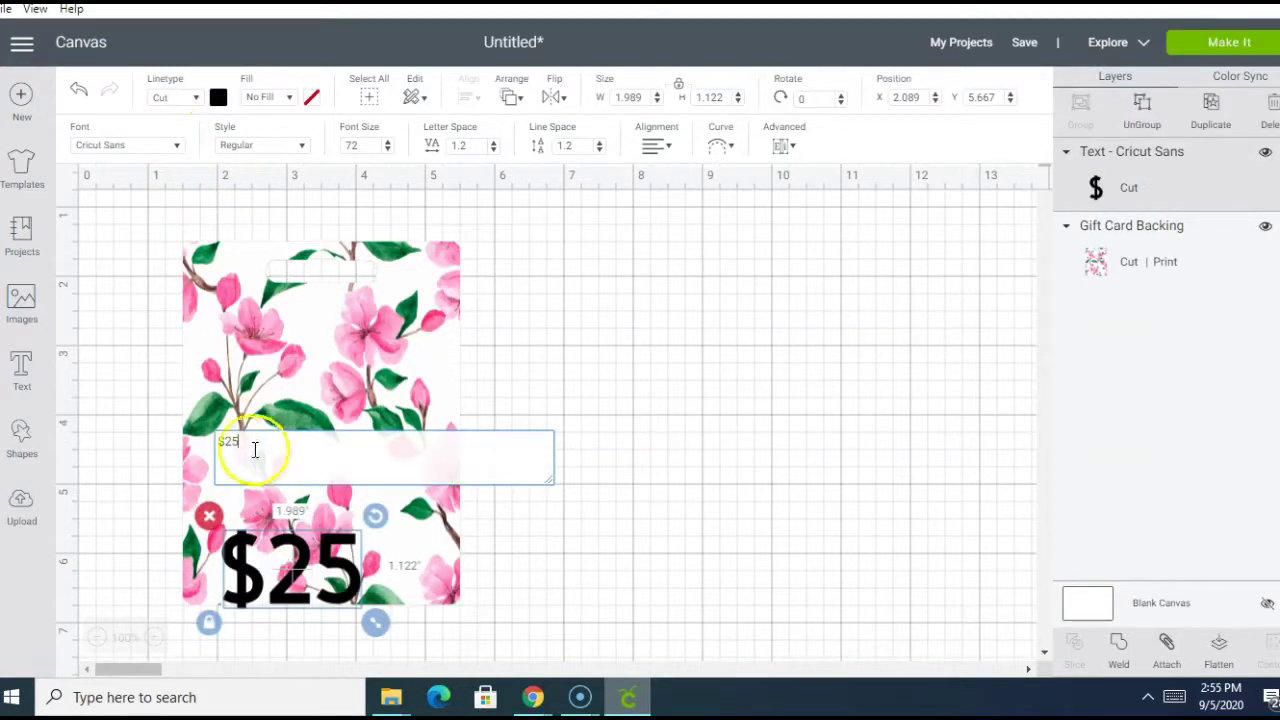
# - Select the $25 text and list the System fonts in the Font menu
pyautogui.hotkey('shift', 'Left')
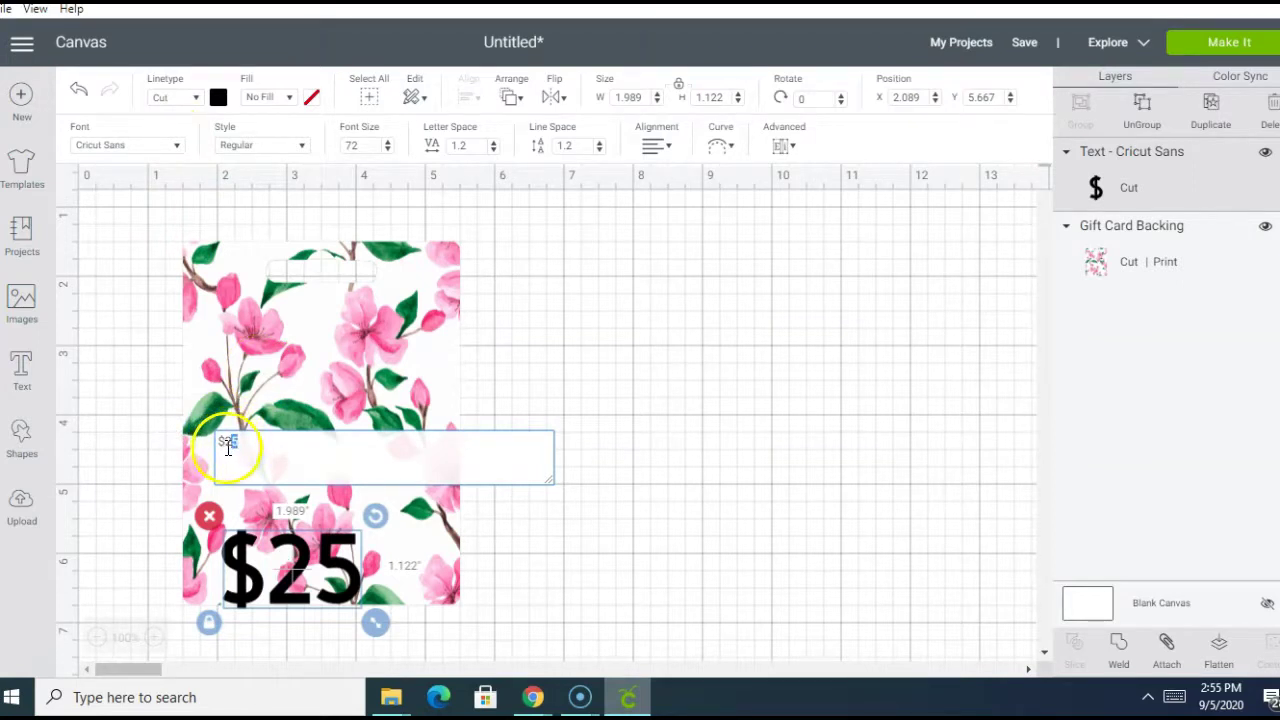
pyautogui.doubleClick(225, 443)
pyautogui.click(155, 150)
pyautogui.click(705, 106)
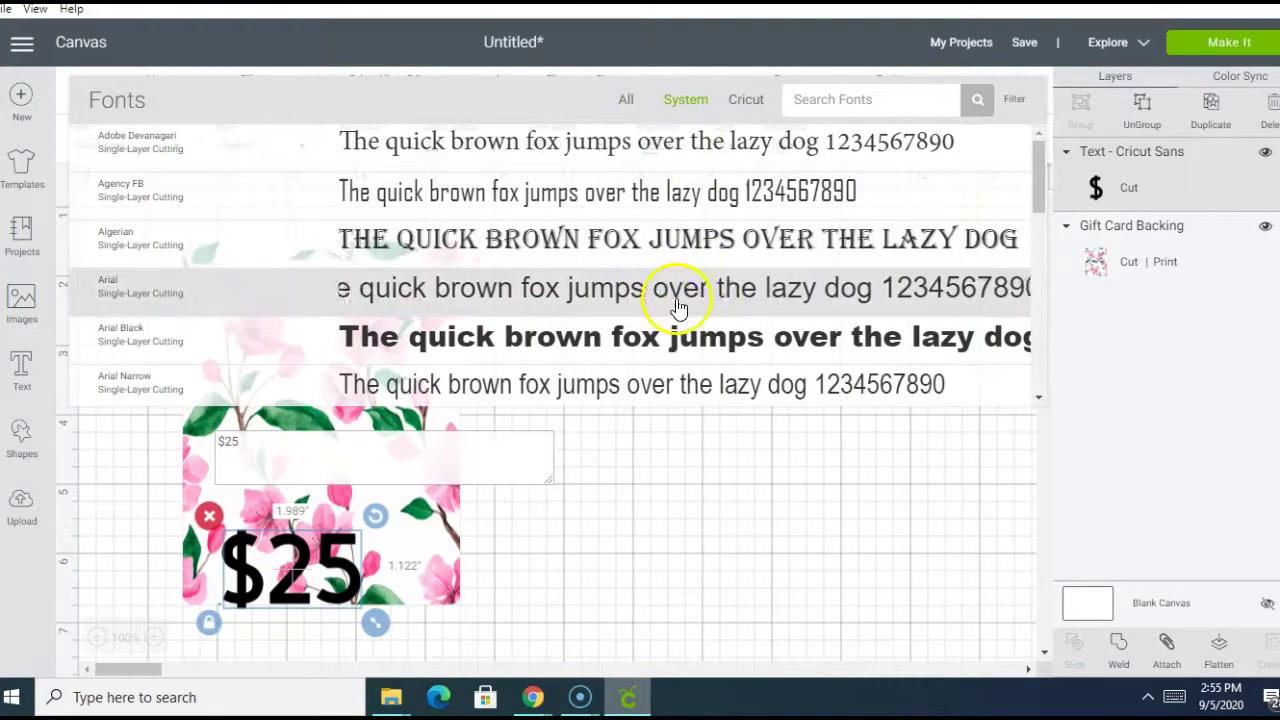
# - Set the $25 text in Arial, move it to the card's top-left, and shrink it to about 1.36 in
pyautogui.click(677, 300)
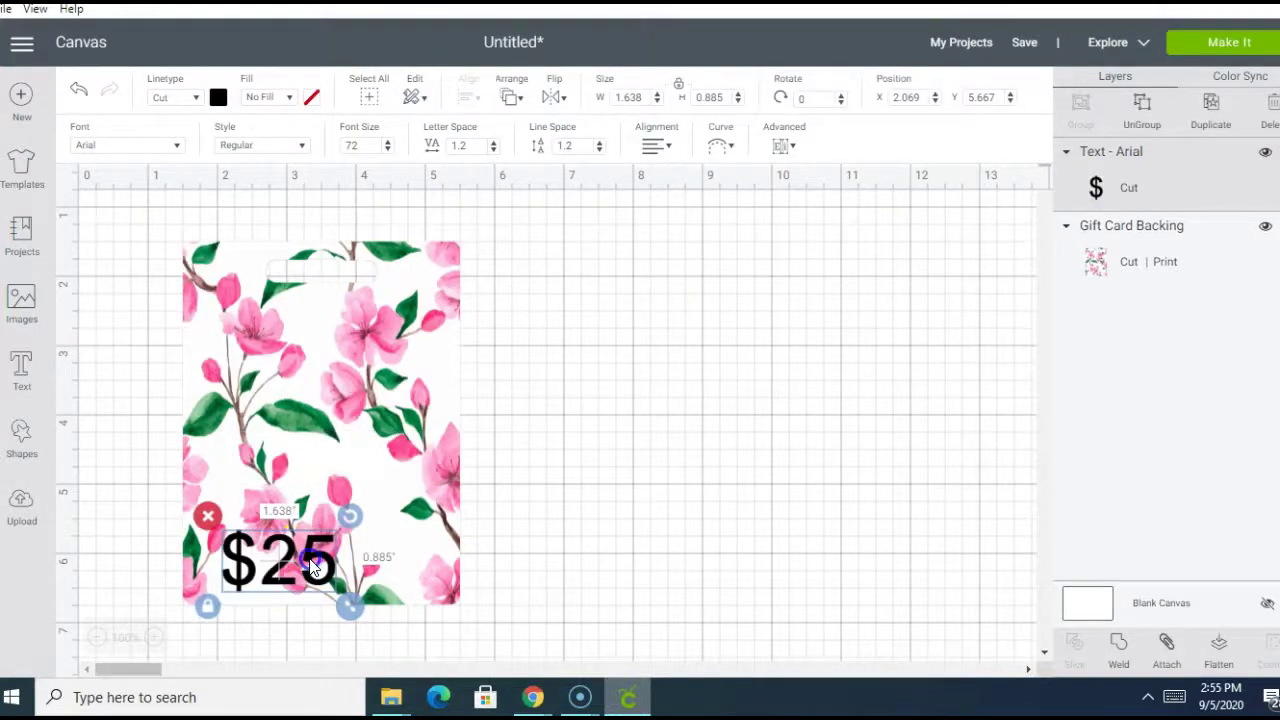
pyautogui.moveTo(313, 566); pyautogui.dragTo(276, 282)
pyautogui.click(172, 325)
pyautogui.moveTo(314, 325); pyautogui.dragTo(273, 312)
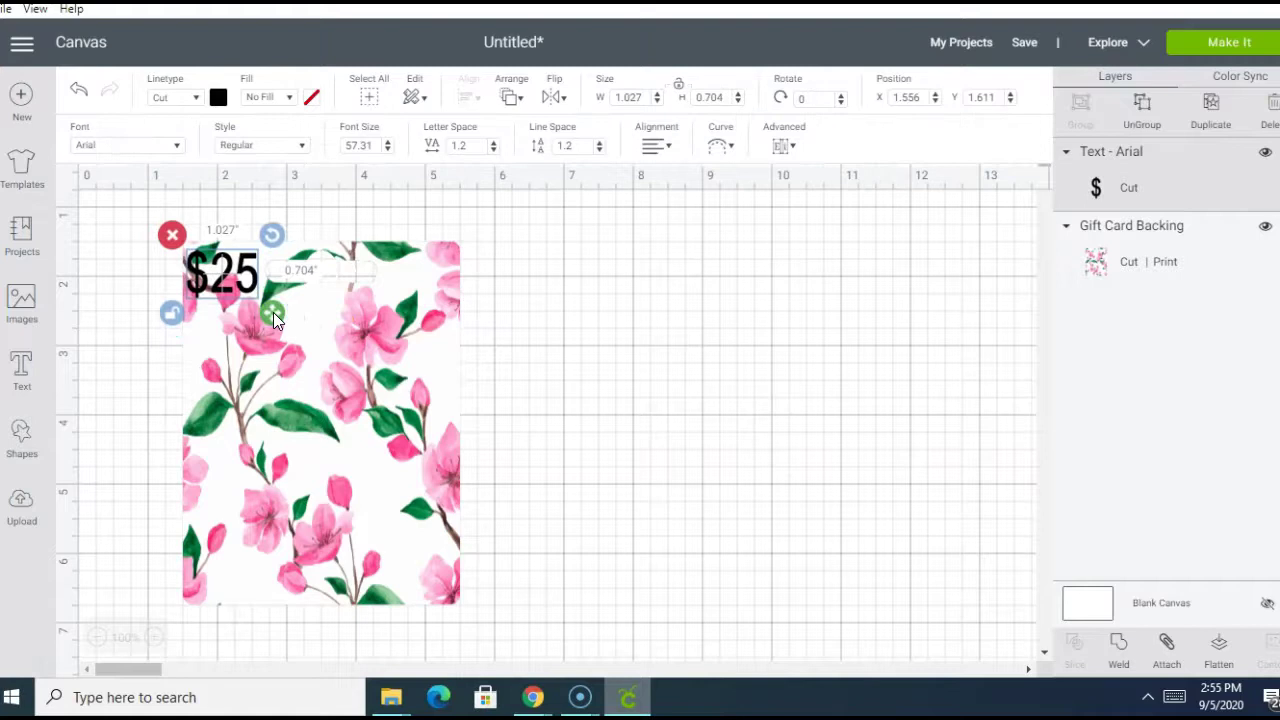
# - Fine-tune the $25 text's position and size, then select it together with the backing
pyautogui.press('Right')
pyautogui.moveTo(244, 283); pyautogui.dragTo(266, 307)
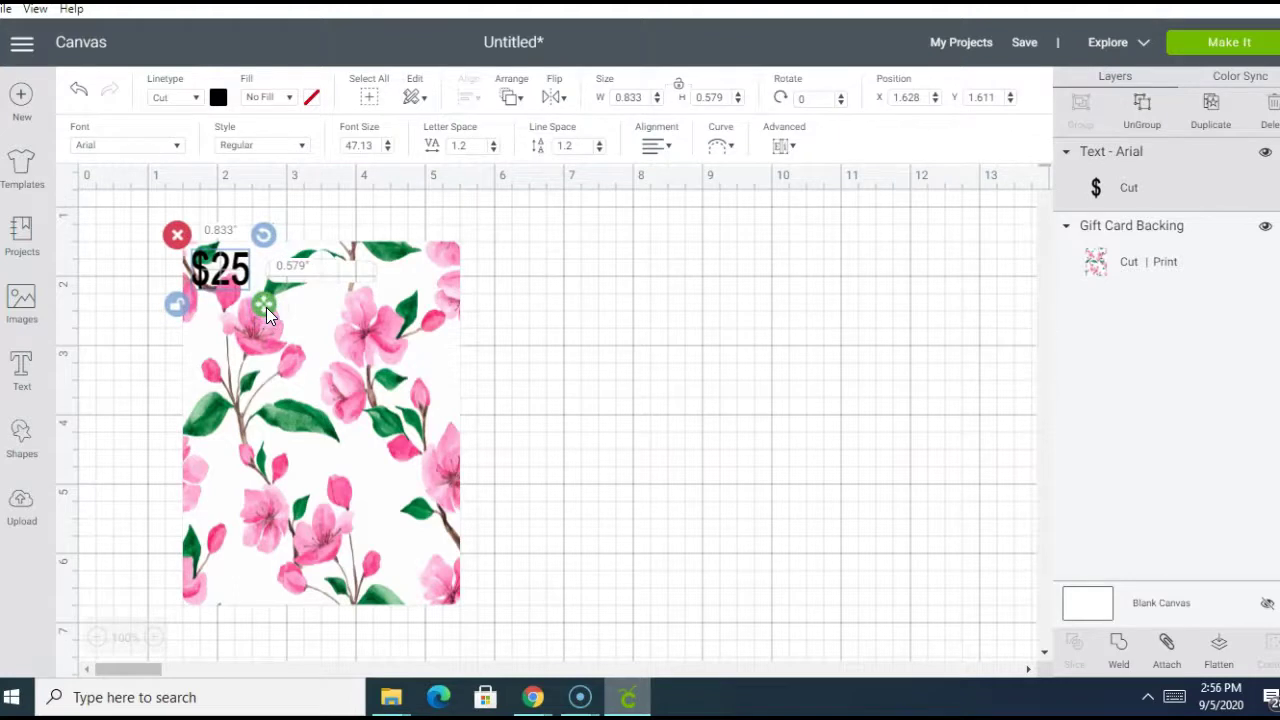
pyautogui.click(596, 305)
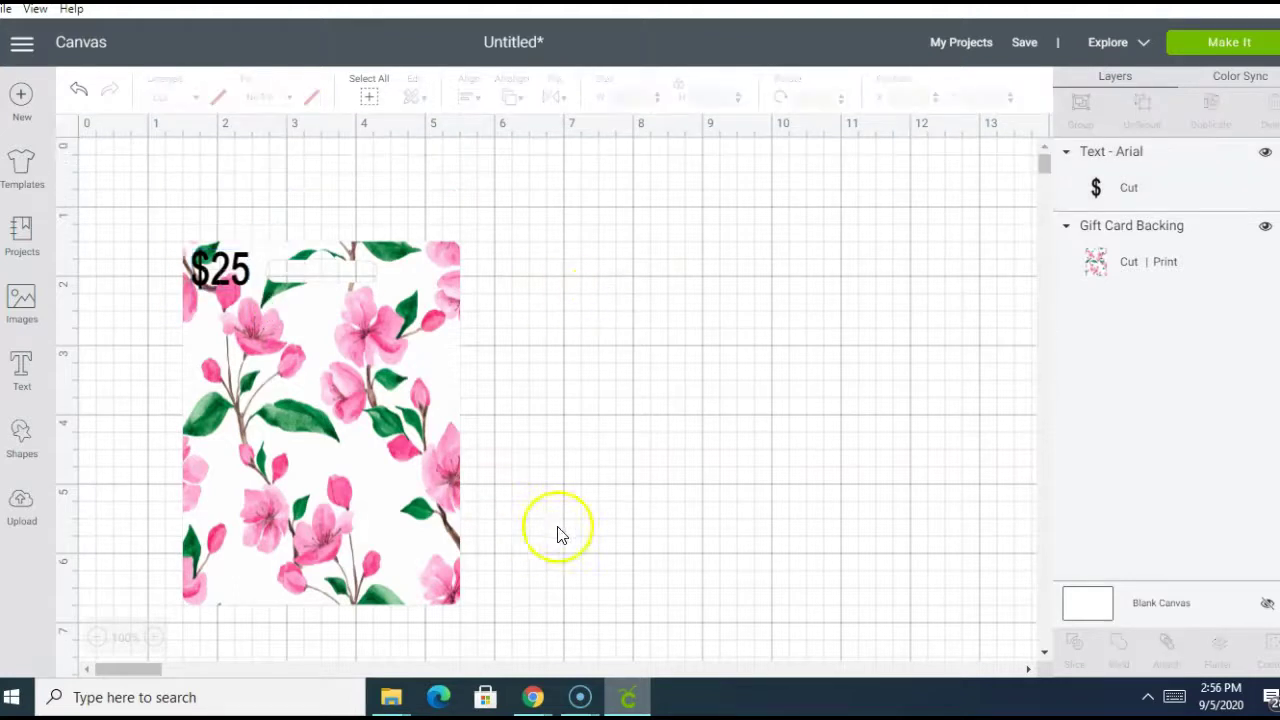
pyautogui.moveTo(498, 628)
pyautogui.mouseDown()
pyautogui.moveTo(309, 554)
pyautogui.moveTo(158, 197)
pyautogui.mouseUp()
# - Flatten the $25 text and floral backing into one print layer and proceed past the mat preview
pyautogui.click(1217, 650)
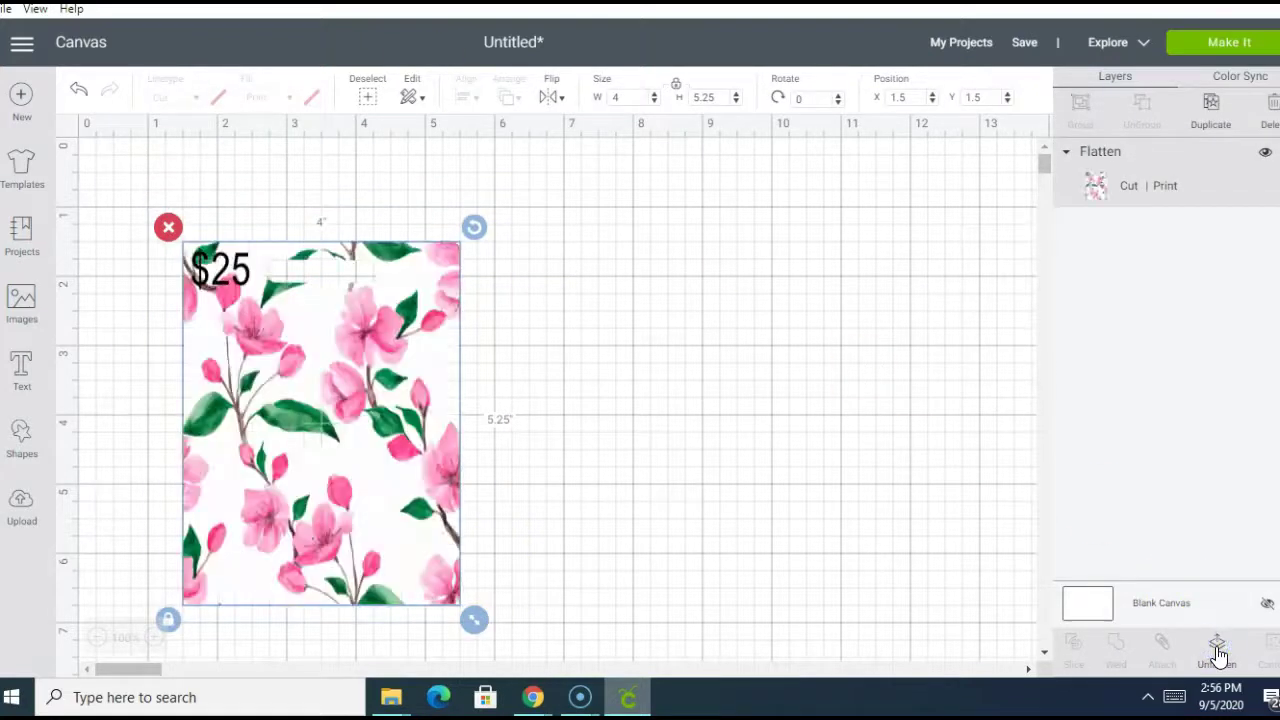
pyautogui.click(894, 398)
pyautogui.click(1240, 44)
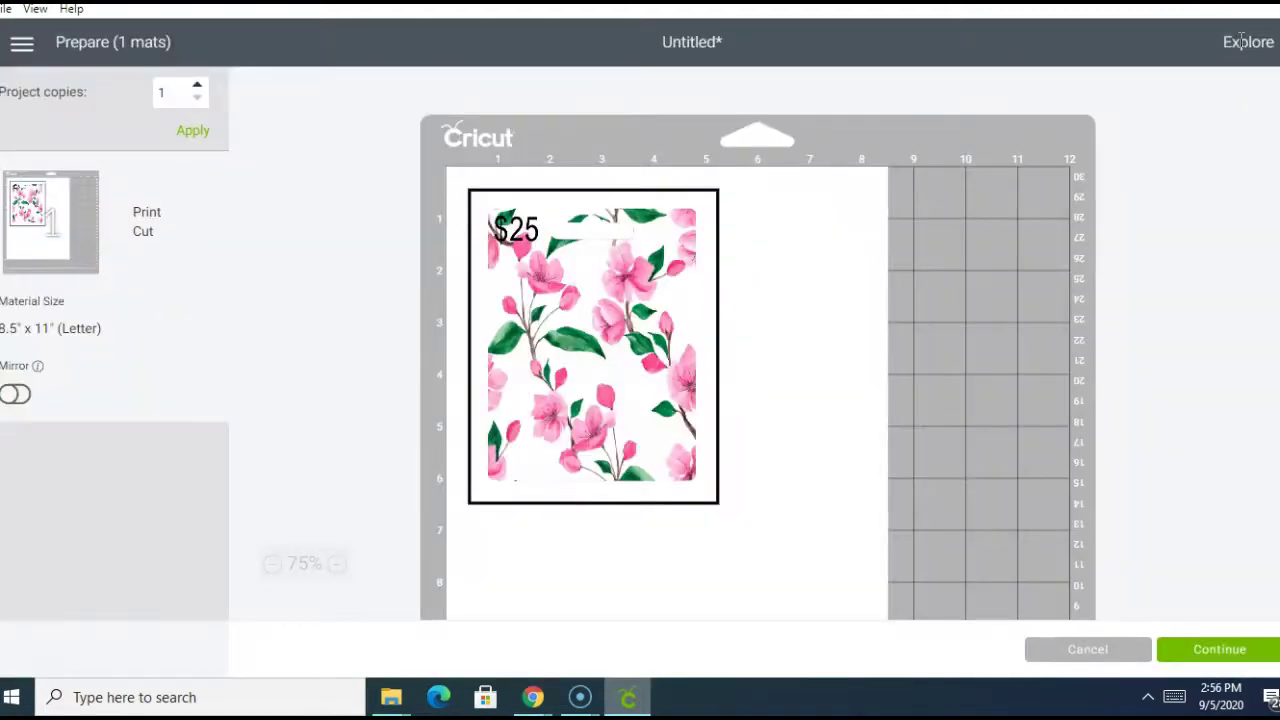
pyautogui.click(1212, 650)
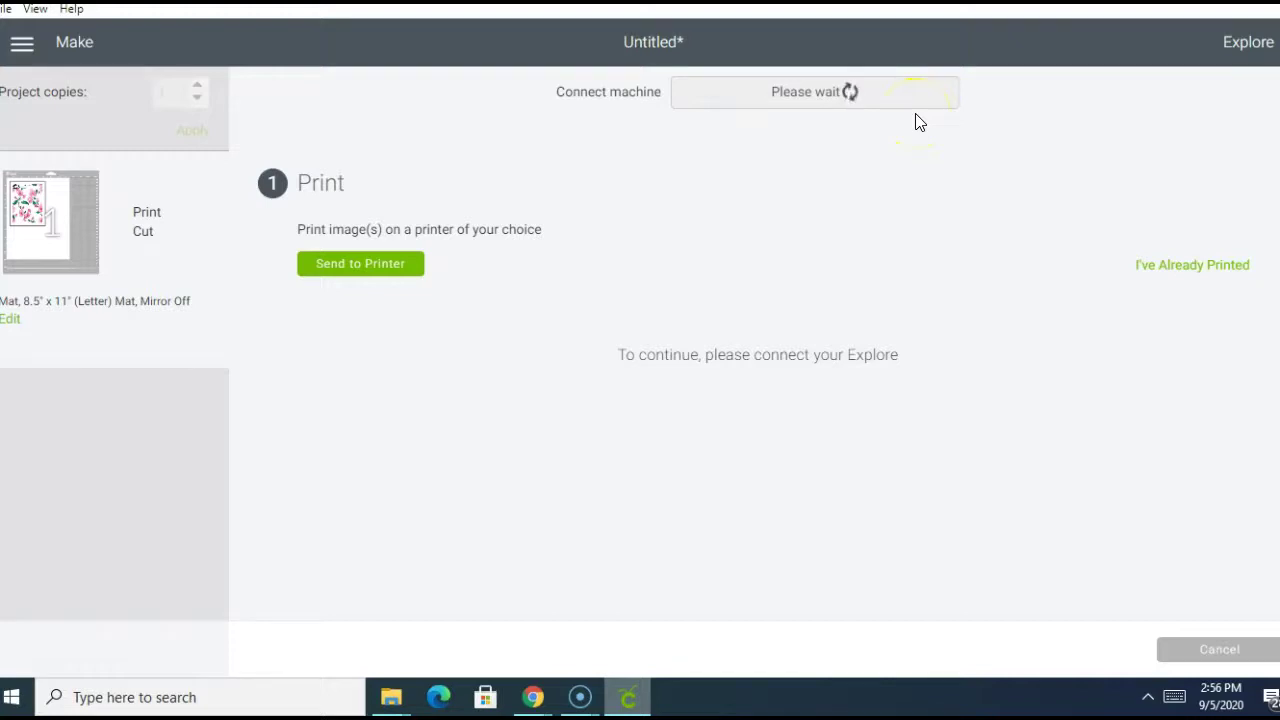
# - Print with bleed off, HP OfficeJet 4650 series selected and the system dialog enabled
pyautogui.click(420, 272)
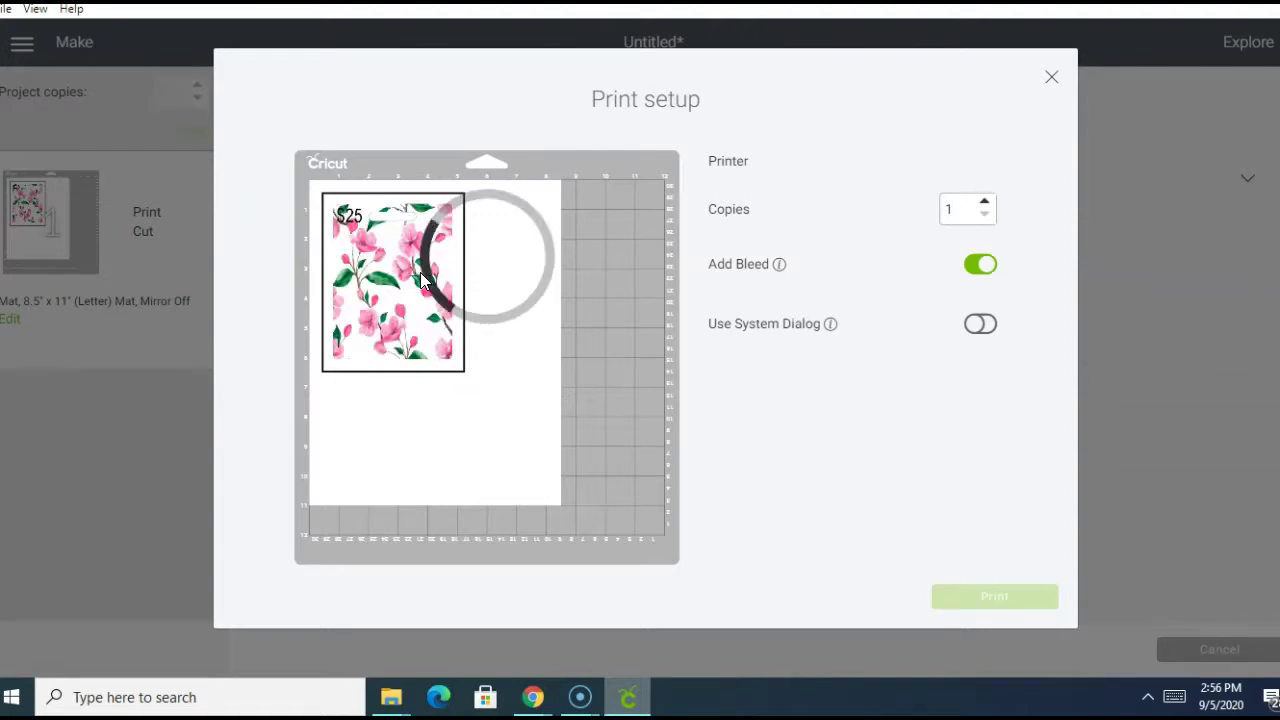
pyautogui.click(968, 279)
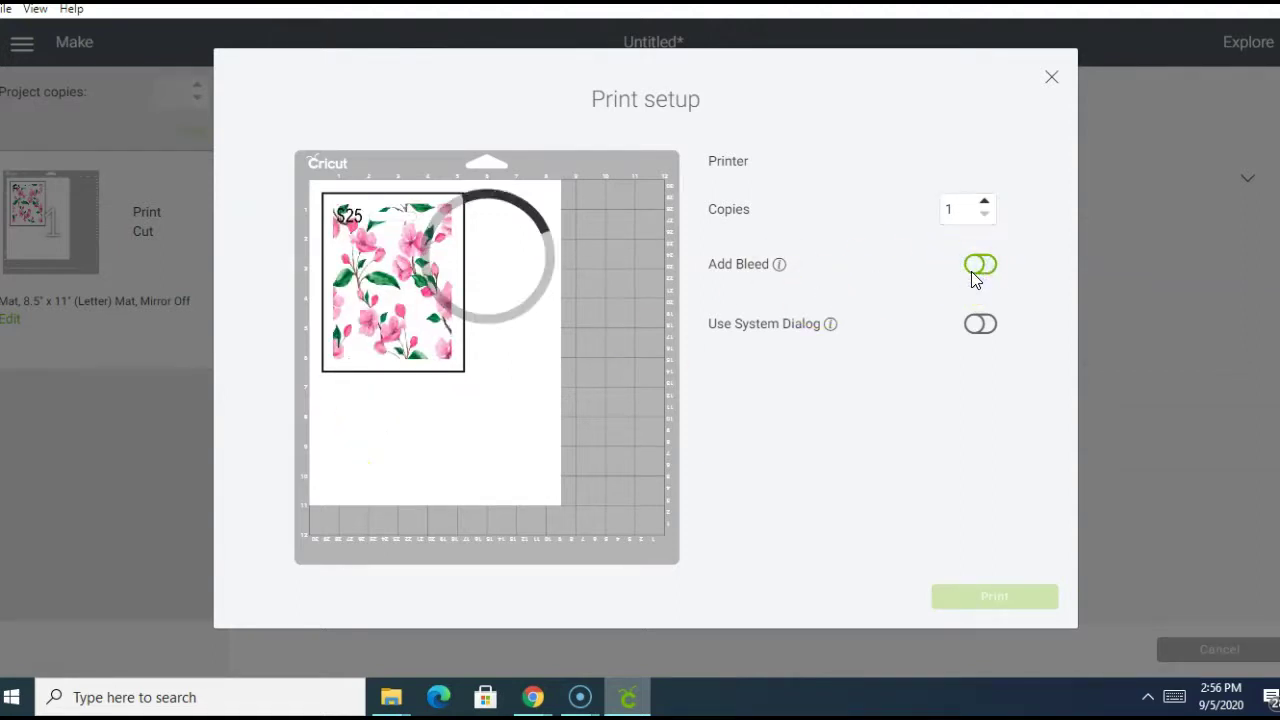
pyautogui.click(900, 192)
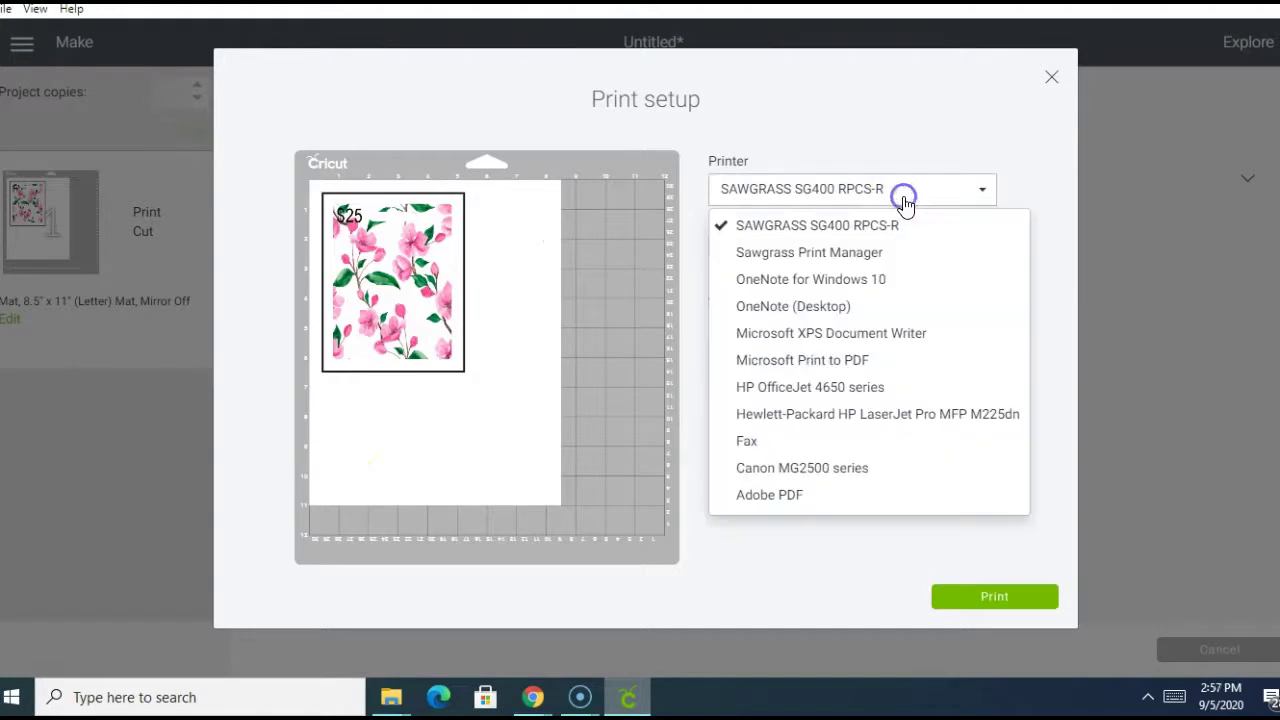
pyautogui.click(871, 387)
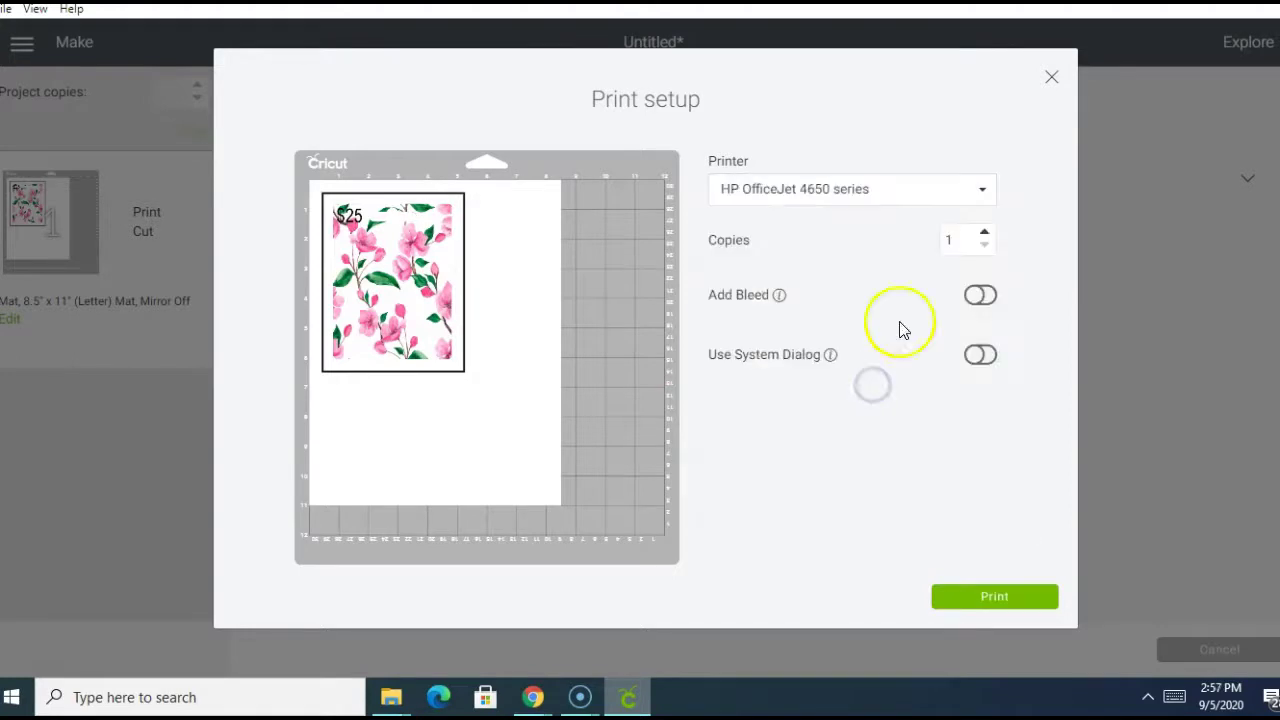
pyautogui.click(980, 354)
pyautogui.click(996, 594)
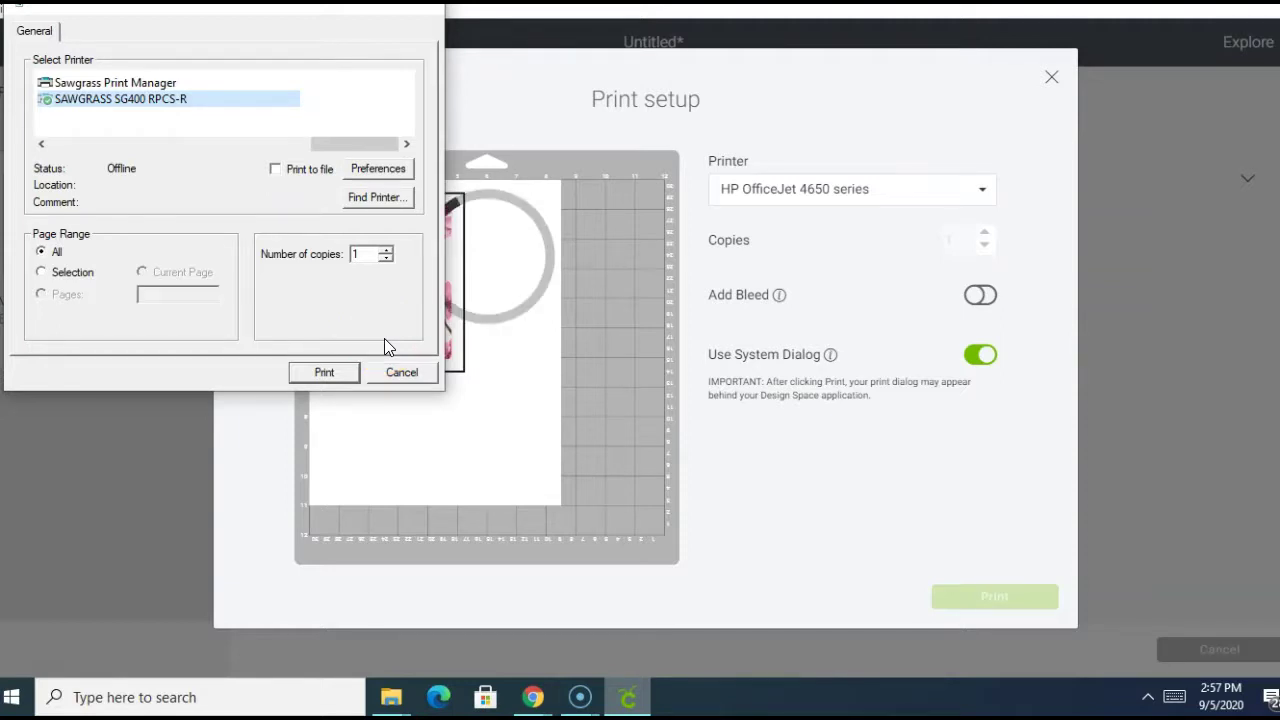
# - Choose the HP OfficeJet 4650 series in the Windows Print dialog and open its preferences
pyautogui.click(288, 160)
pyautogui.moveTo(326, 143); pyautogui.dragTo(149, 144)
pyautogui.click(160, 100)
pyautogui.click(377, 204)
pyautogui.click(378, 169)
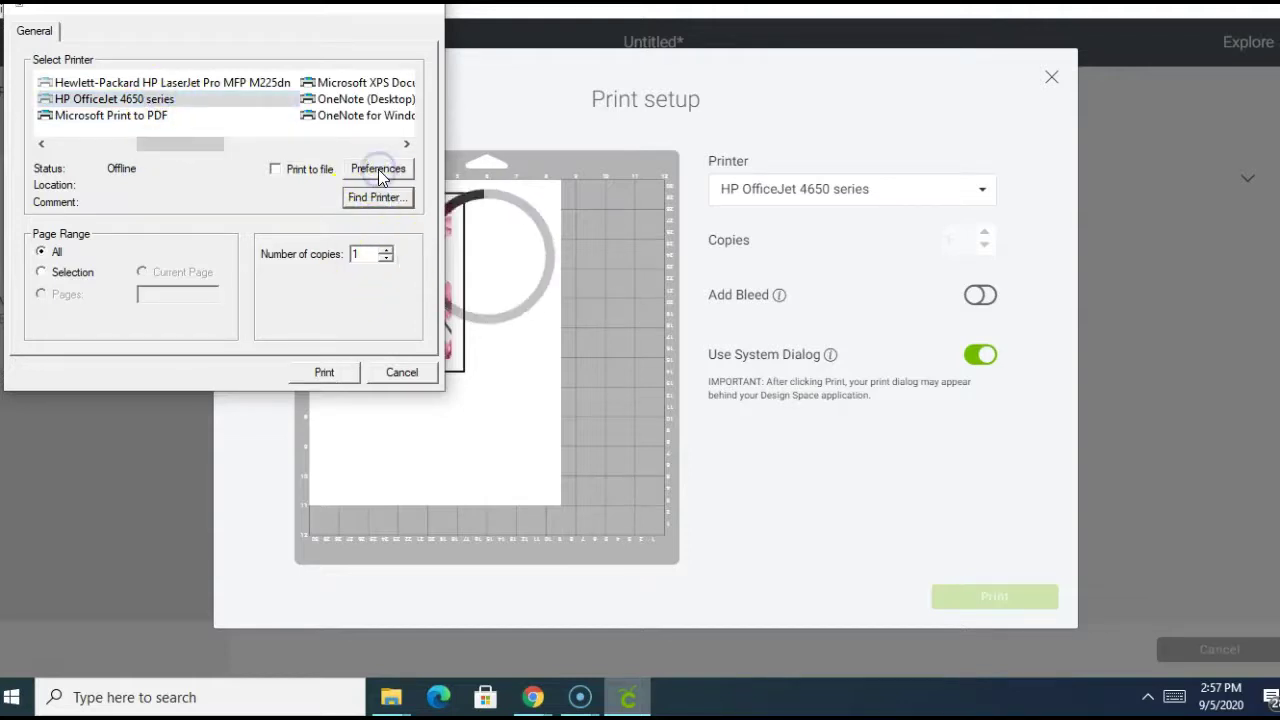
pyautogui.click(378, 200)
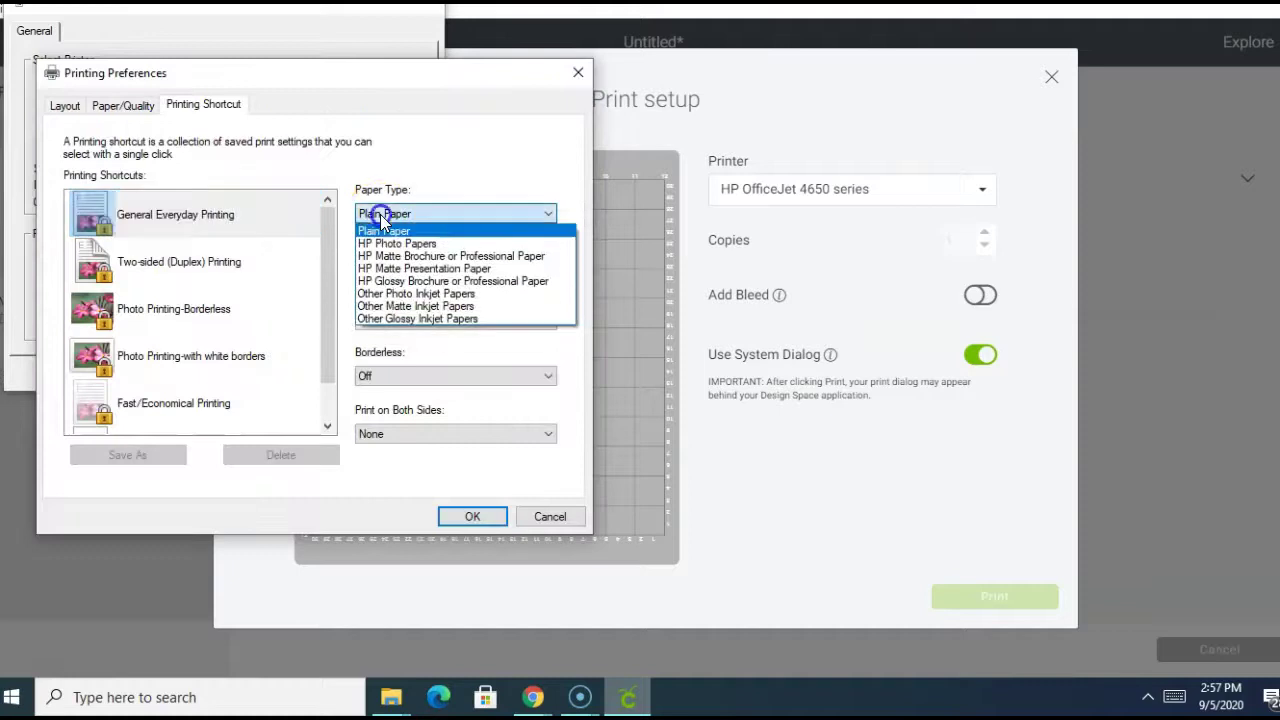
pyautogui.click(380, 215)
pyautogui.click(380, 214)
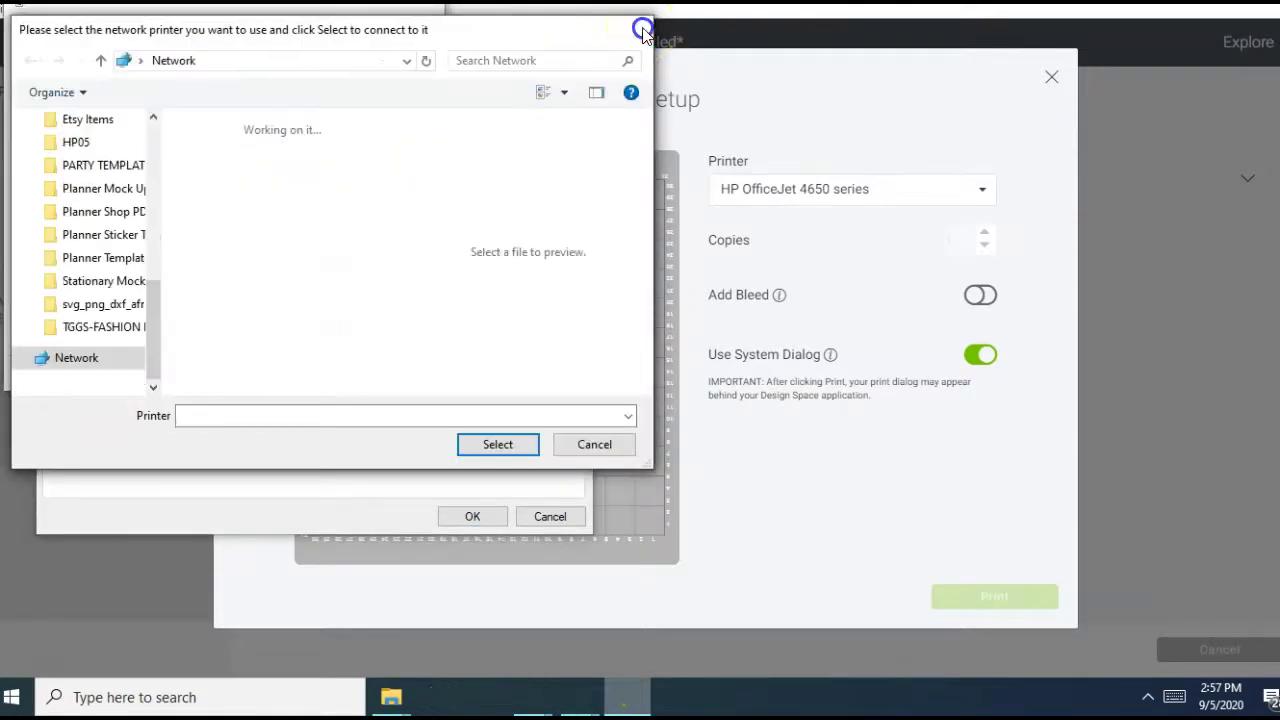
pyautogui.click(634, 35)
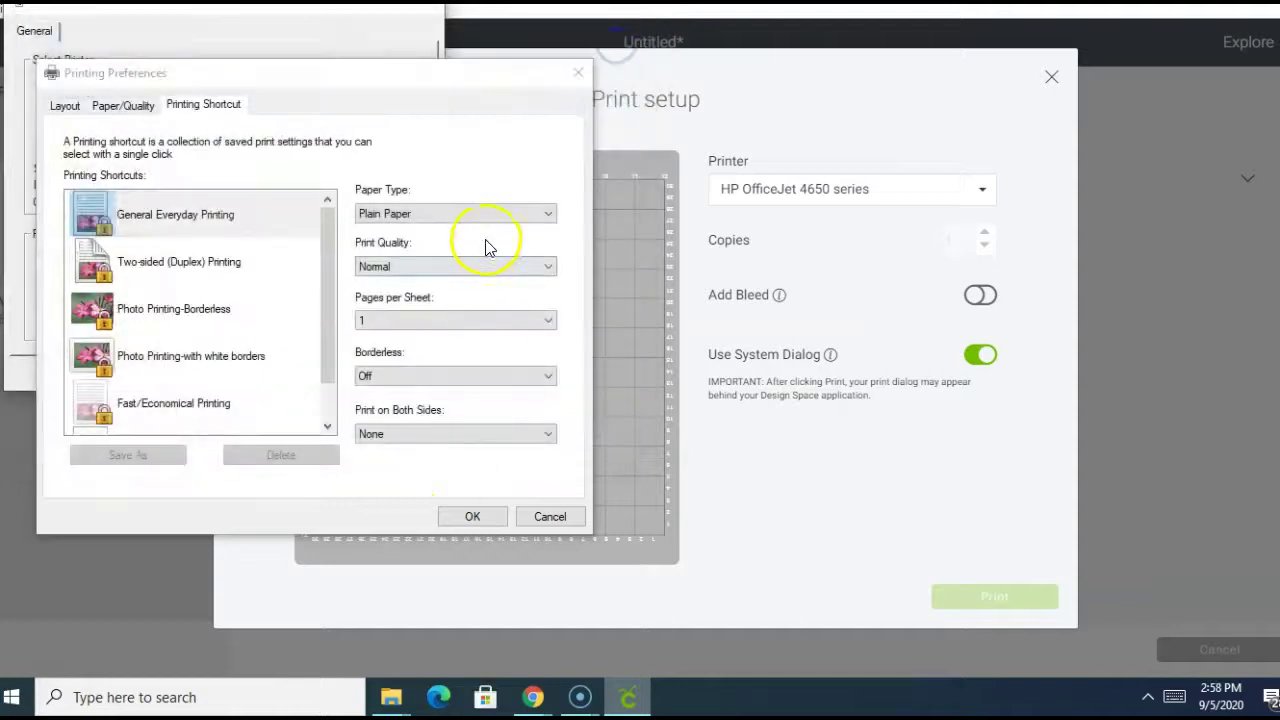
# - Set print quality to Best on Plain Paper and send the card to the printer
pyautogui.click(471, 264)
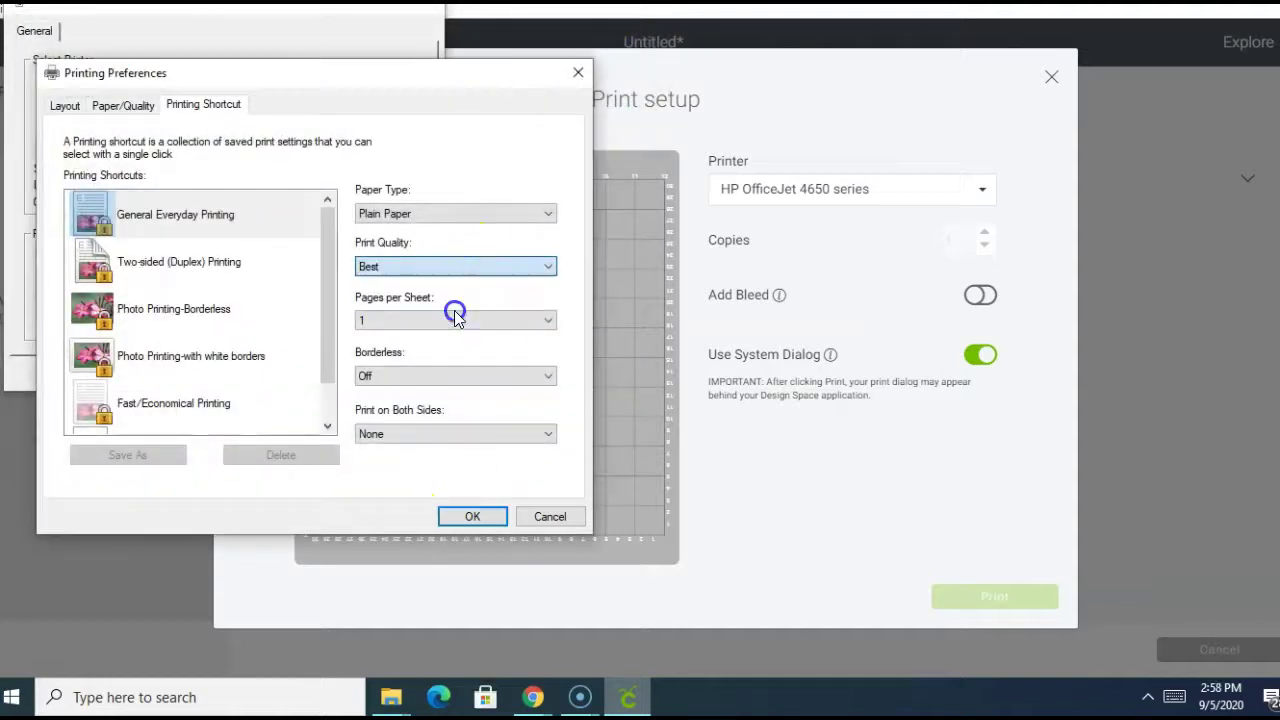
pyautogui.click(454, 310)
pyautogui.click(462, 214)
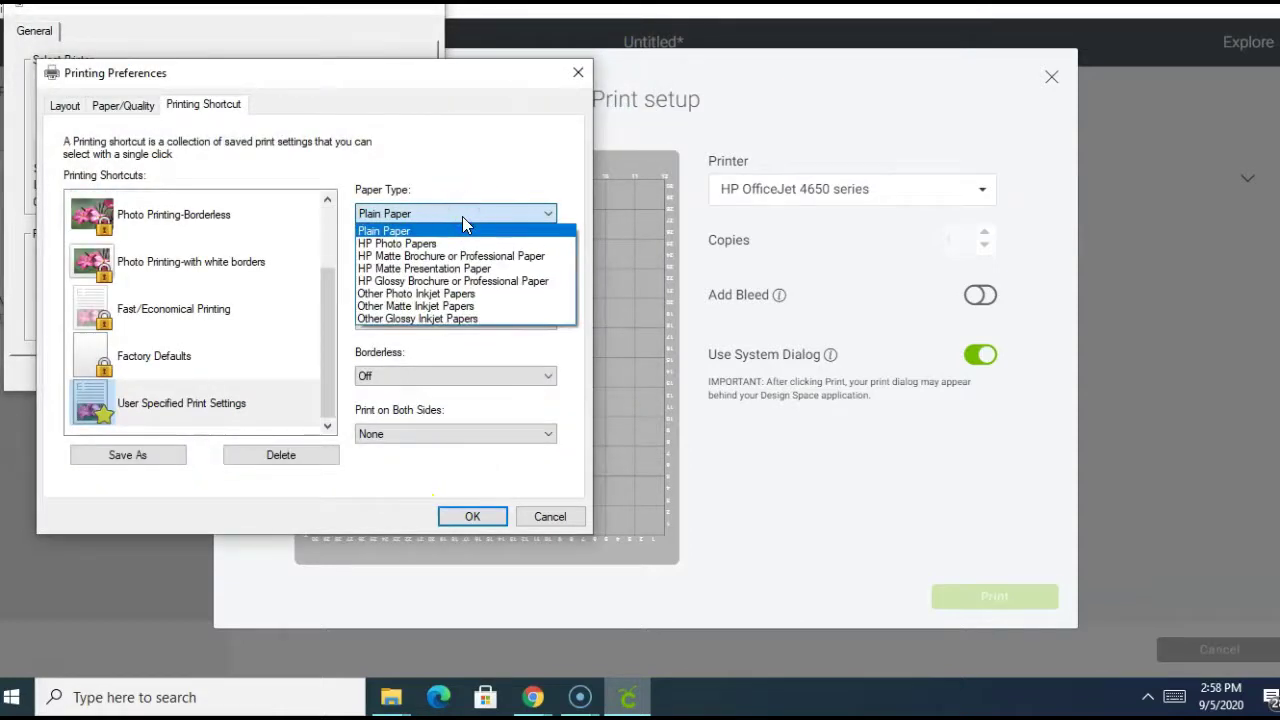
pyautogui.click(462, 216)
pyautogui.click(451, 517)
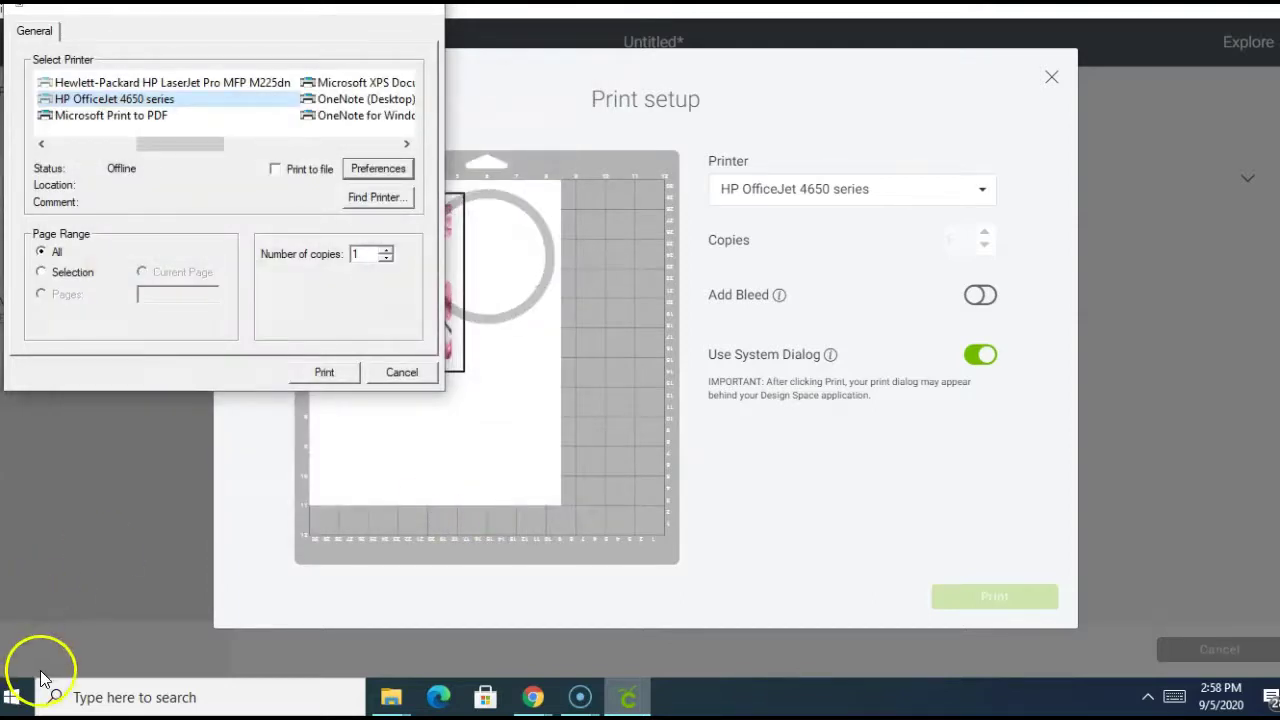
pyautogui.click(343, 372)
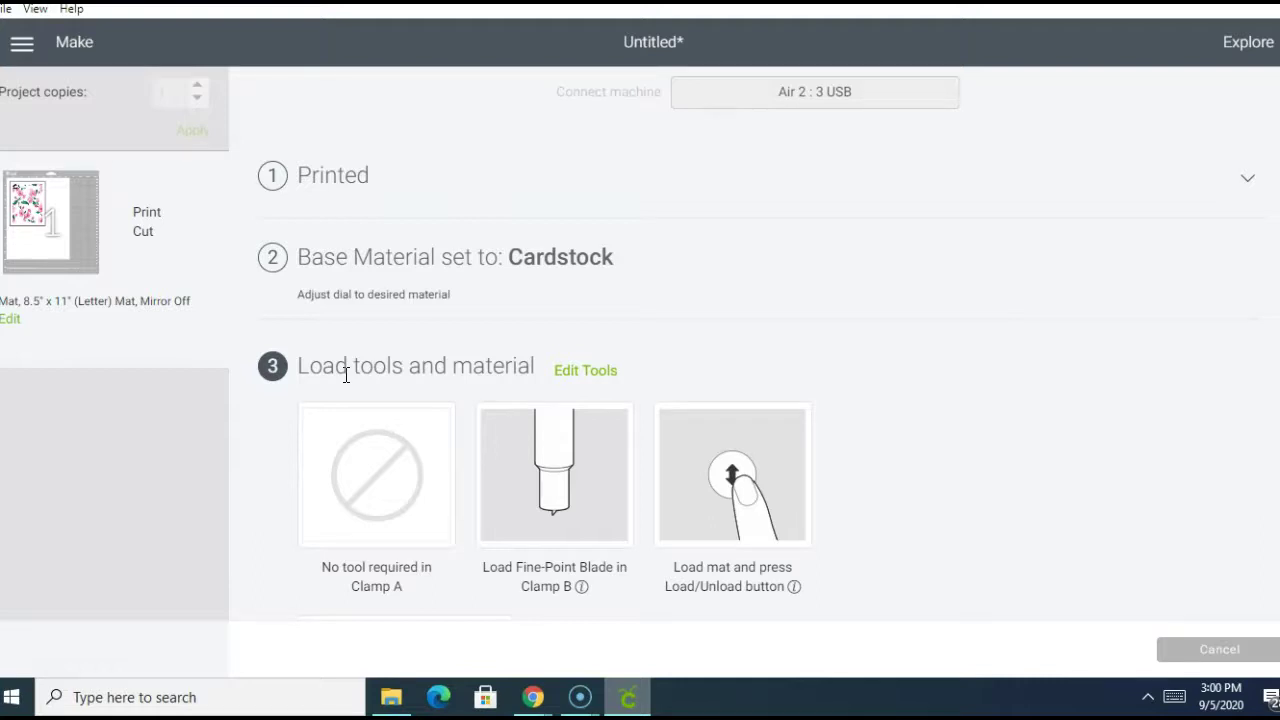
# - Continue in the Make screen once printed, with Cardstock as the base material
pyautogui.click(296, 358)
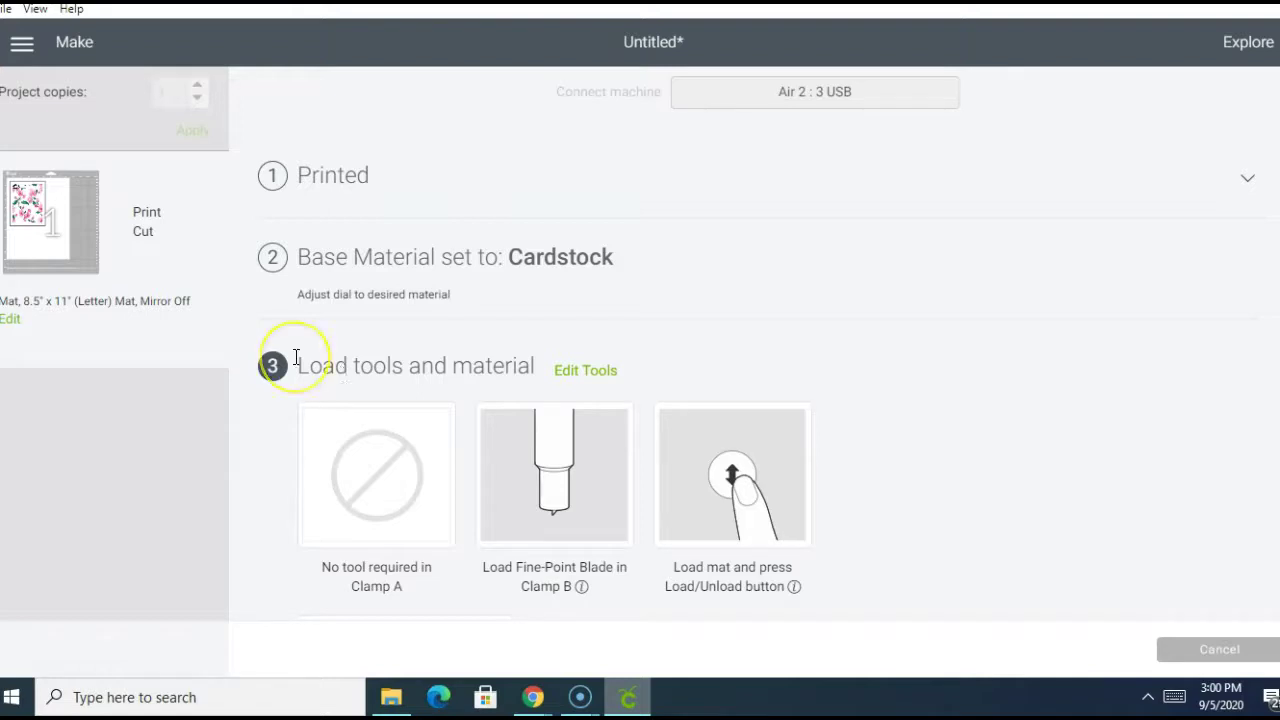